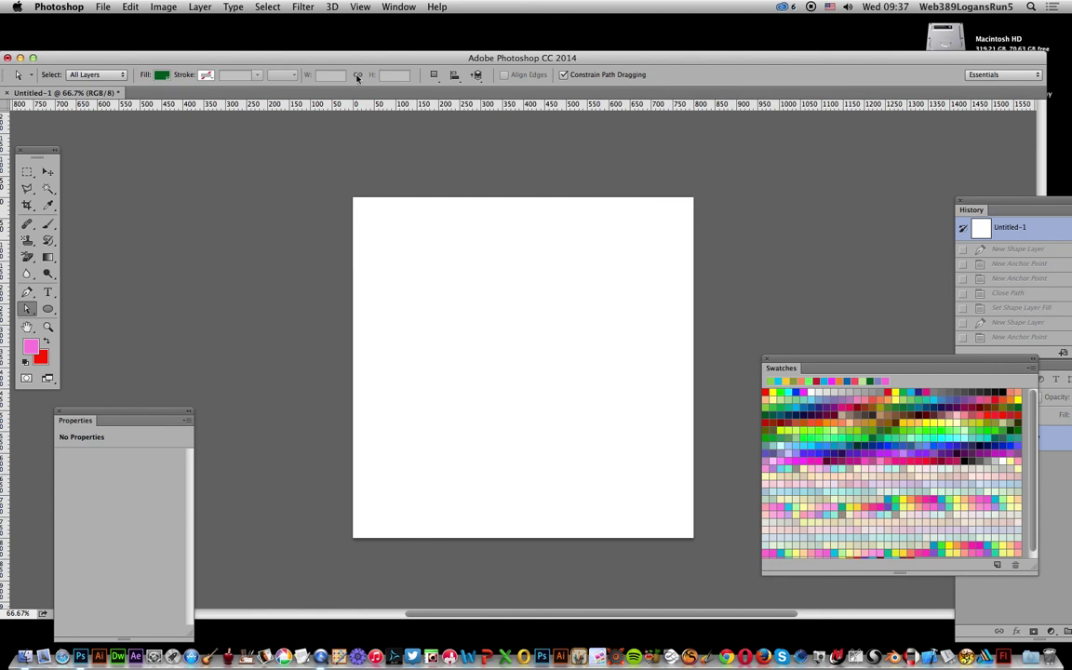
Add a guide layout with 10 columns and 10 rows across the blank canvas.
{"action": "left_click", "coordinate": [360, 8]}
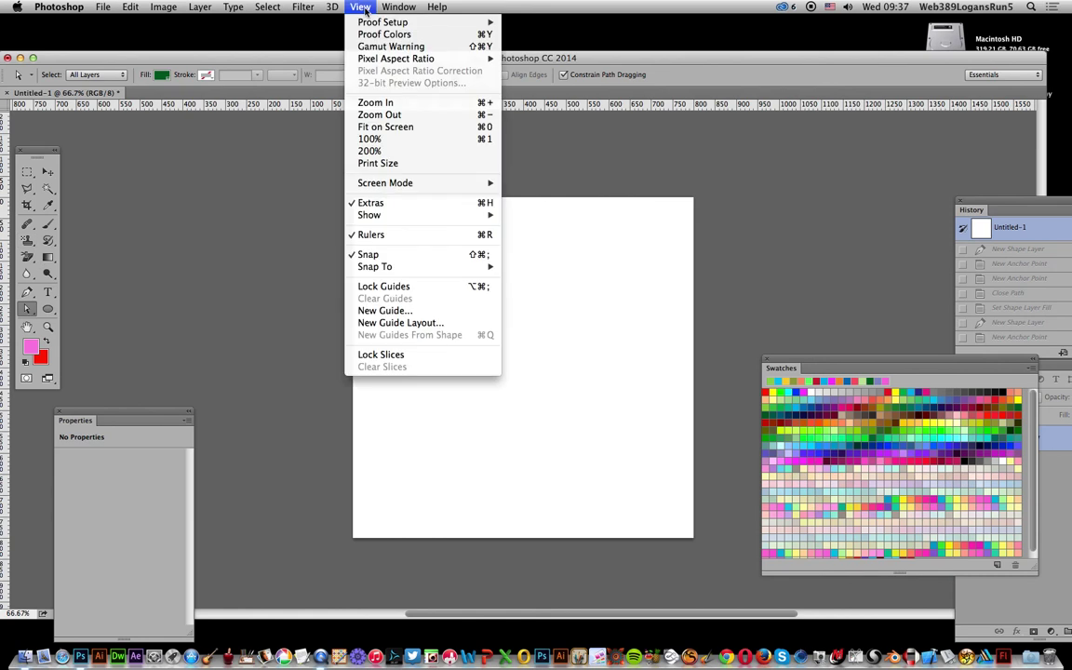
{"action": "left_click", "coordinate": [405, 326]}
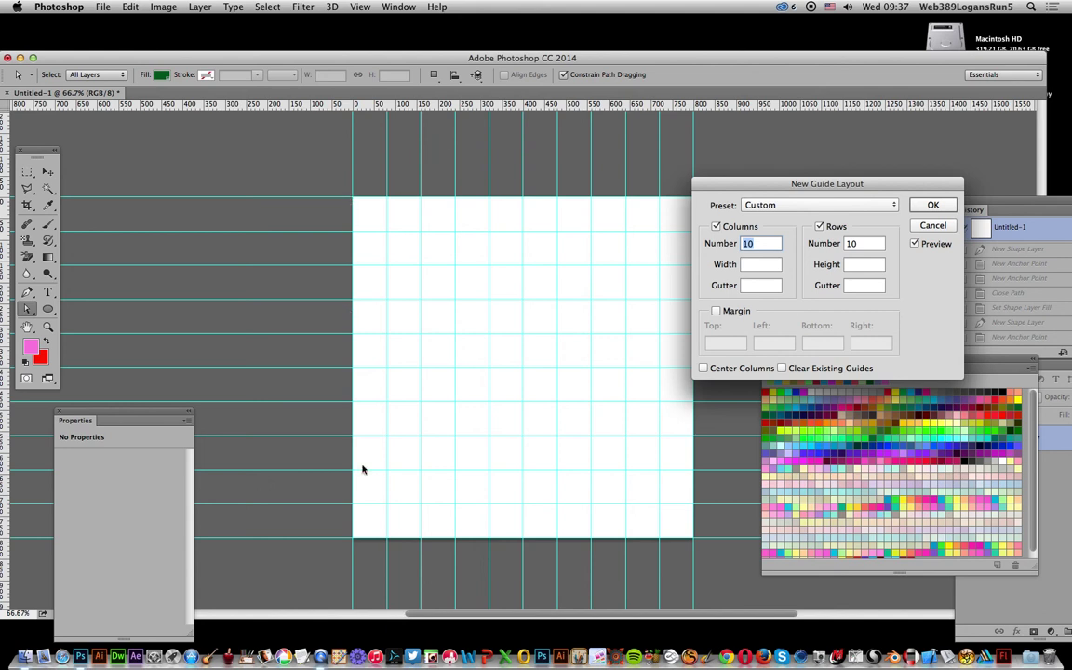
{"action": "left_click", "coordinate": [932, 205]}
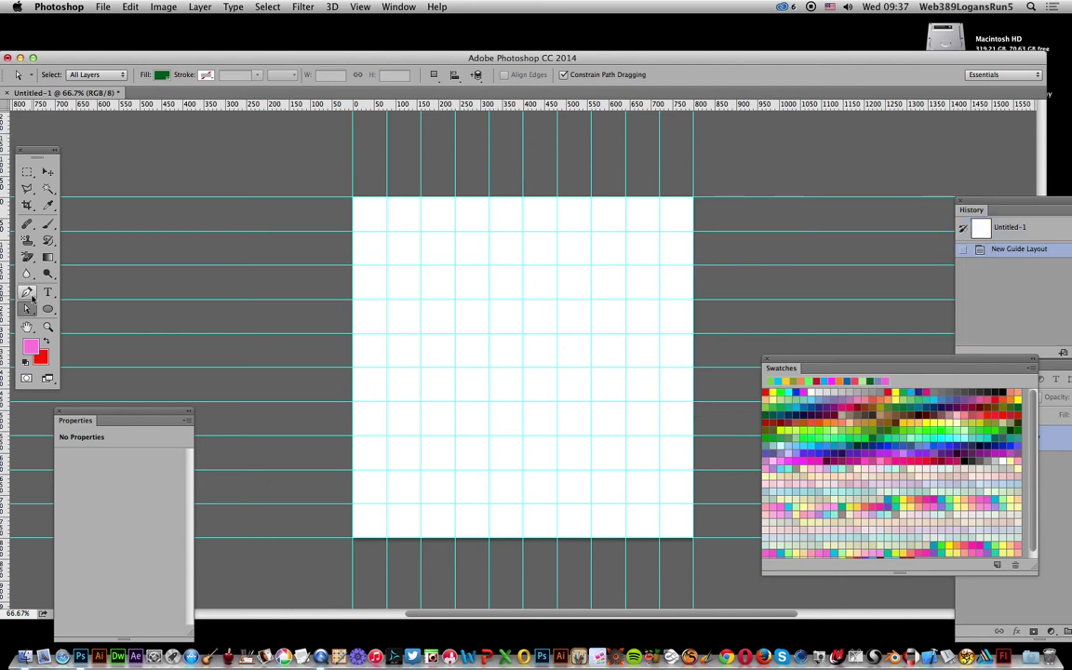
Draw a pink triangle shape with the Pen tool, 240 by 400 px, from the canvas's top-left corner to guide intersections at (240, 400) and (160, 0).
{"action": "left_click", "coordinate": [29, 293]}
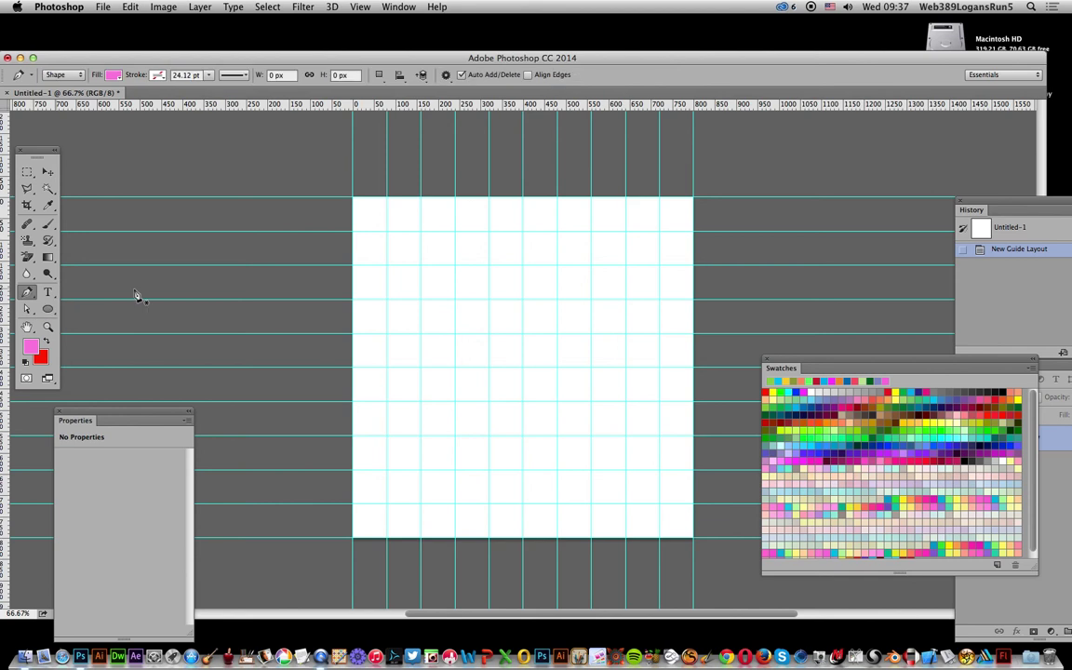
{"action": "left_click", "coordinate": [354, 198]}
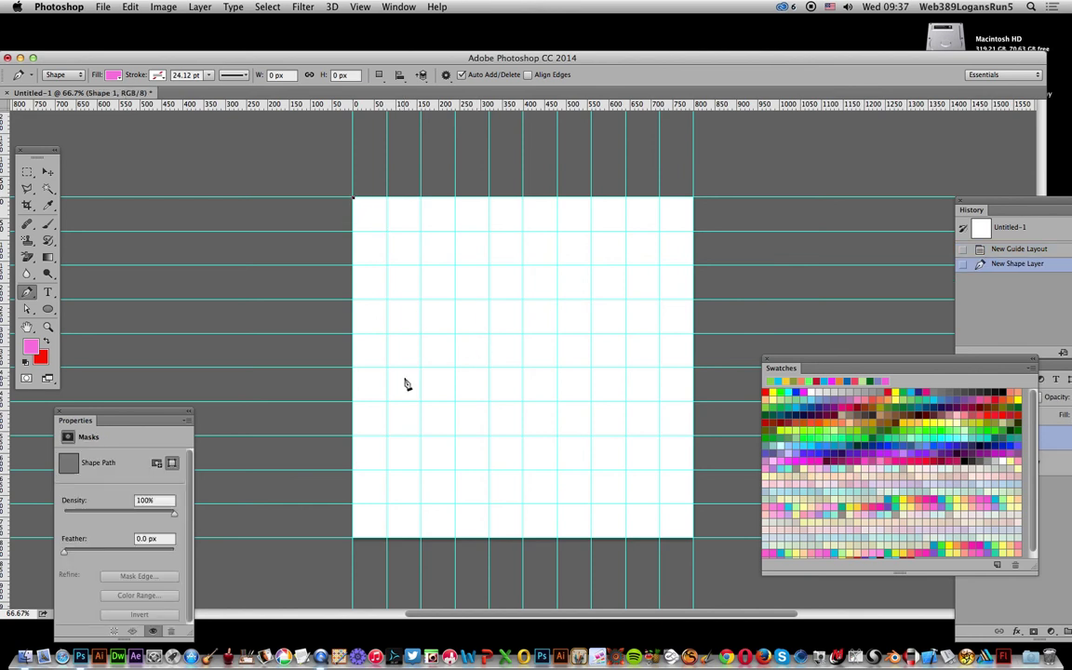
{"action": "left_click", "coordinate": [454, 368]}
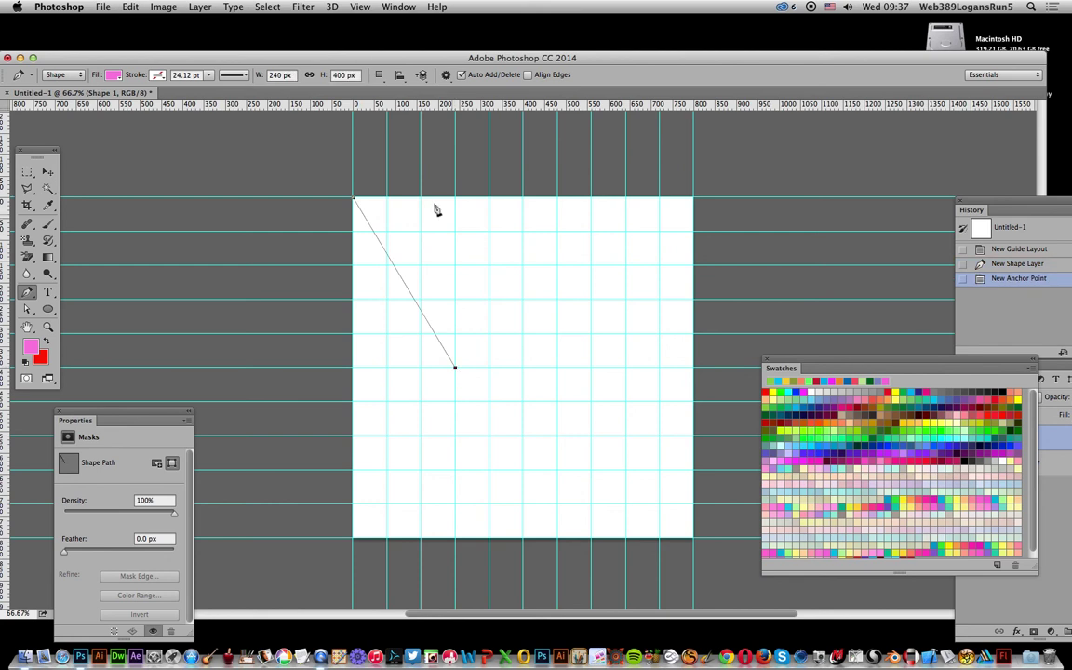
{"action": "left_click", "coordinate": [361, 6]}
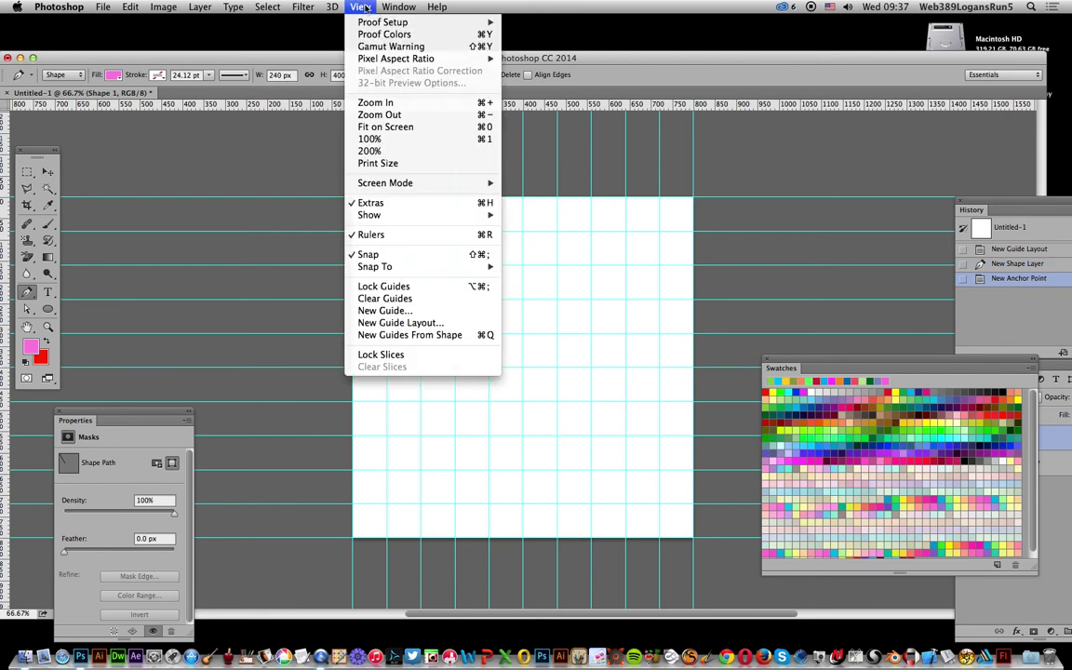
{"action": "mouse_move", "coordinate": [422, 269]}
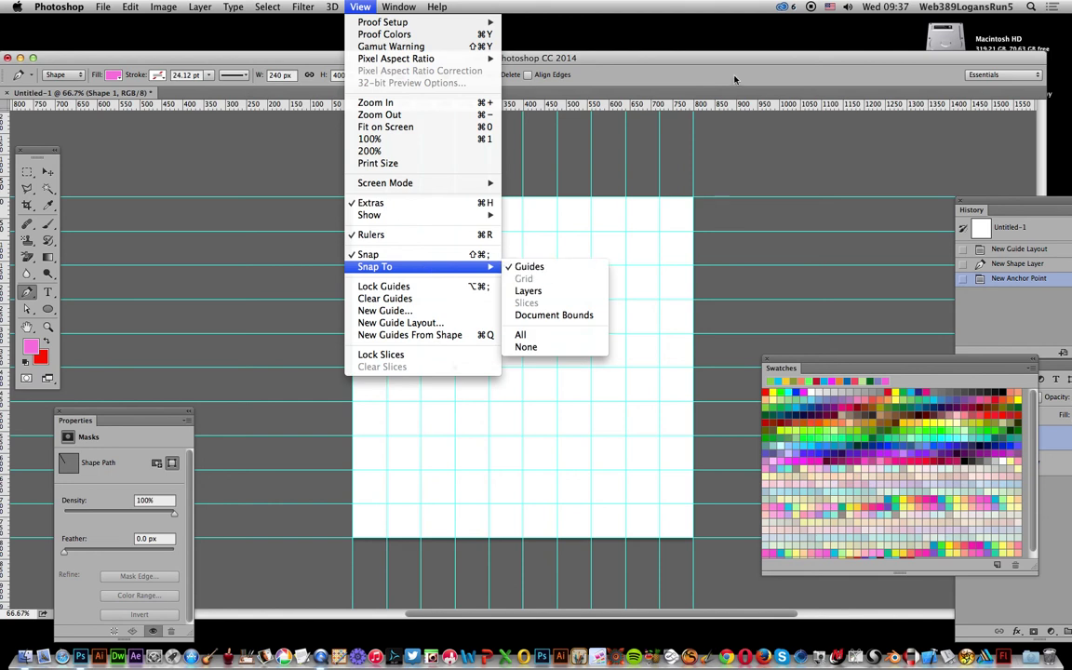
{"action": "left_click", "coordinate": [545, 269]}
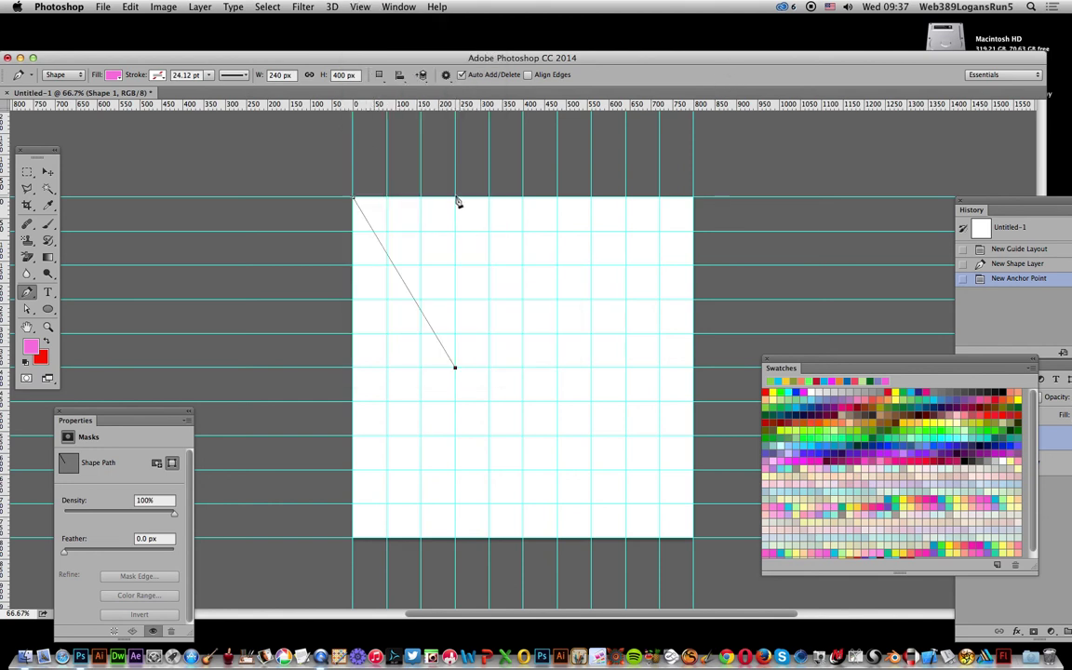
{"action": "left_click", "coordinate": [421, 198]}
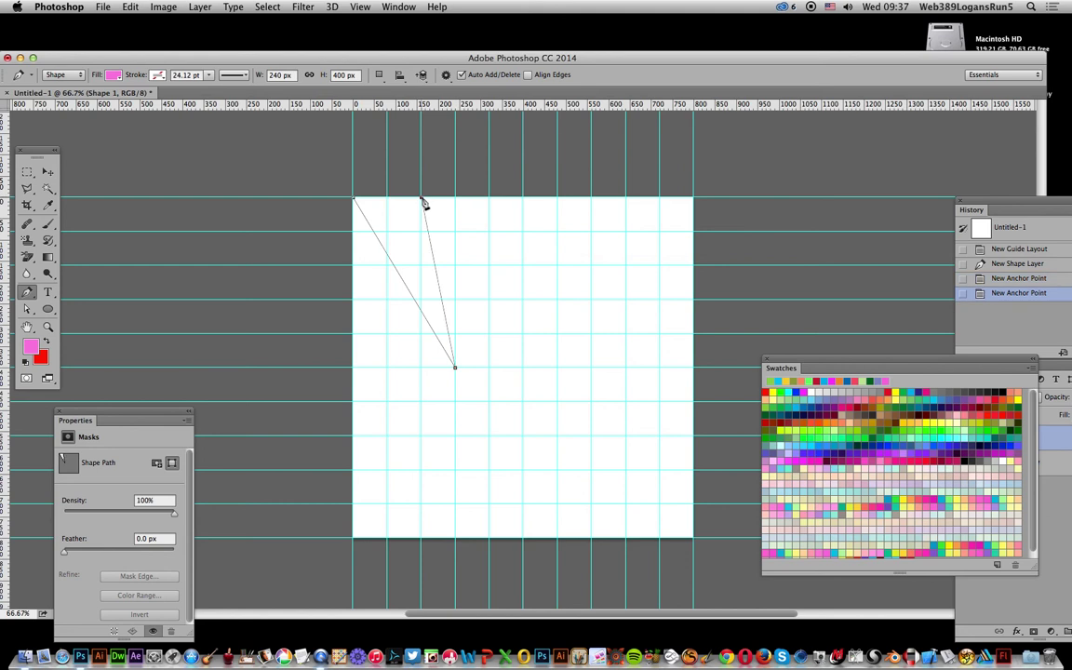
{"action": "left_click", "coordinate": [355, 200]}
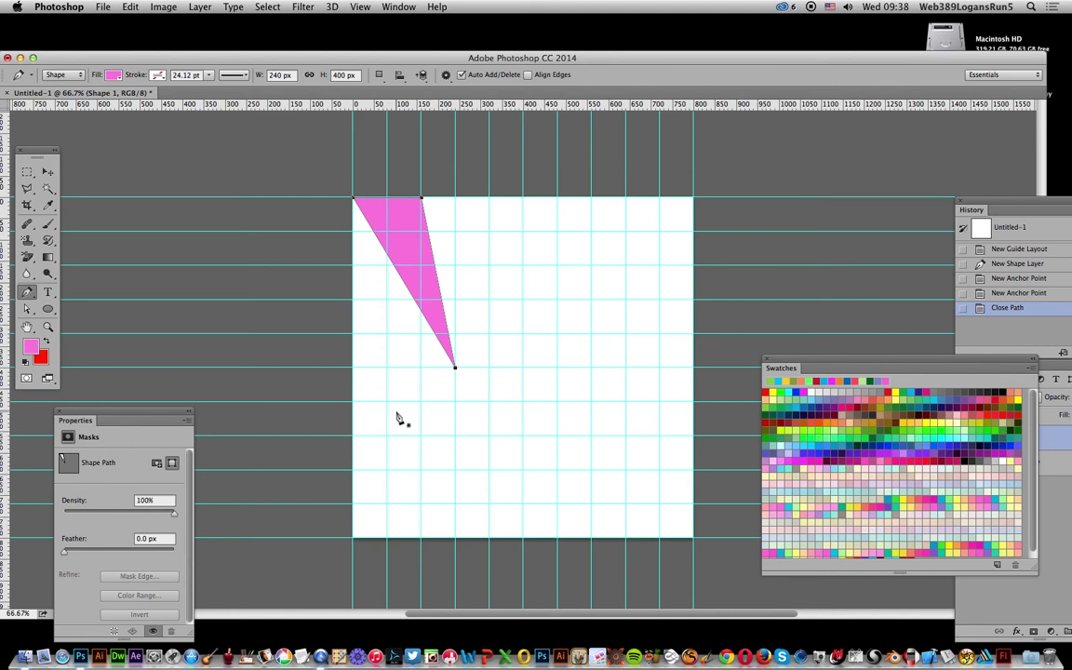
Draw a 240 by 400 px triangle between the pink one and the canvas's left edge, down to the fourth row guide, and fill it light green.
{"action": "left_click", "coordinate": [354, 334]}
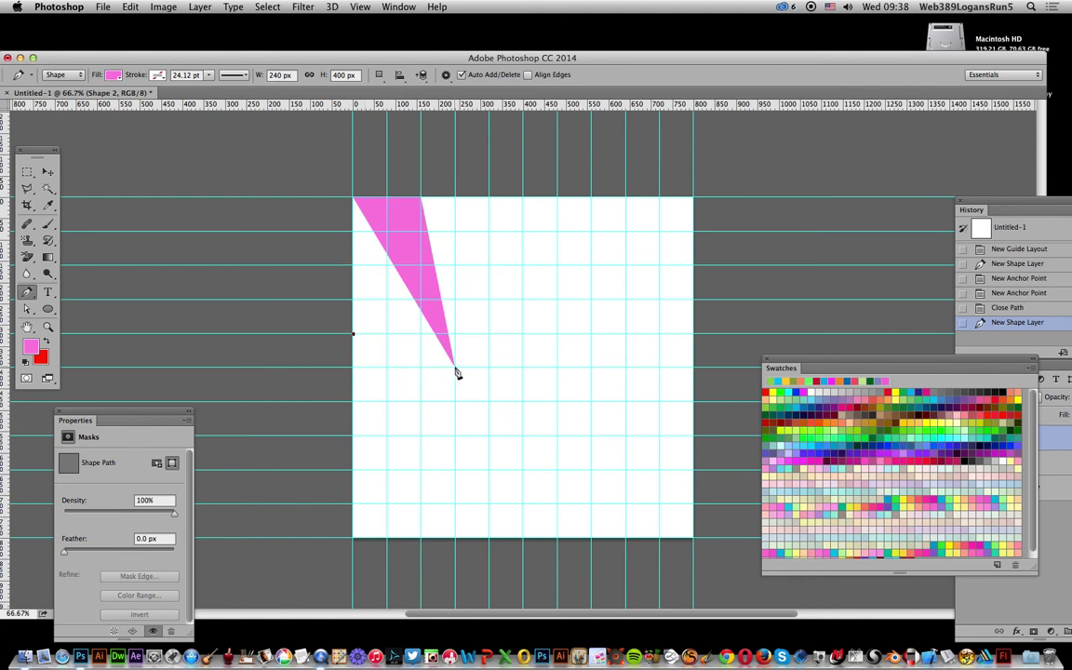
{"action": "left_click", "coordinate": [455, 367]}
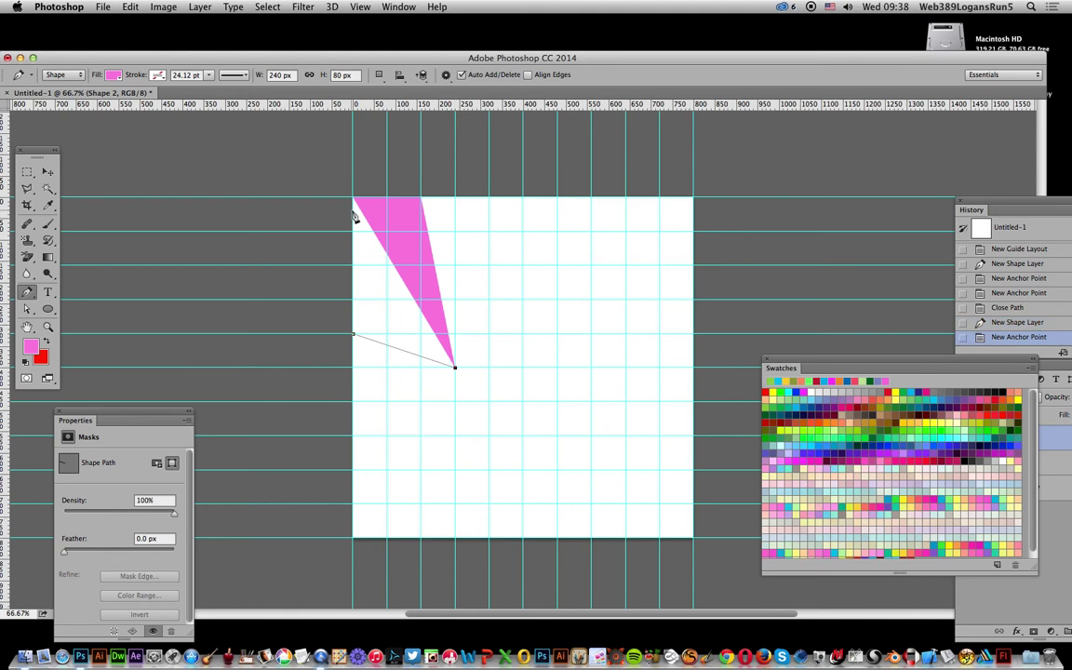
{"action": "left_click", "coordinate": [352, 334]}
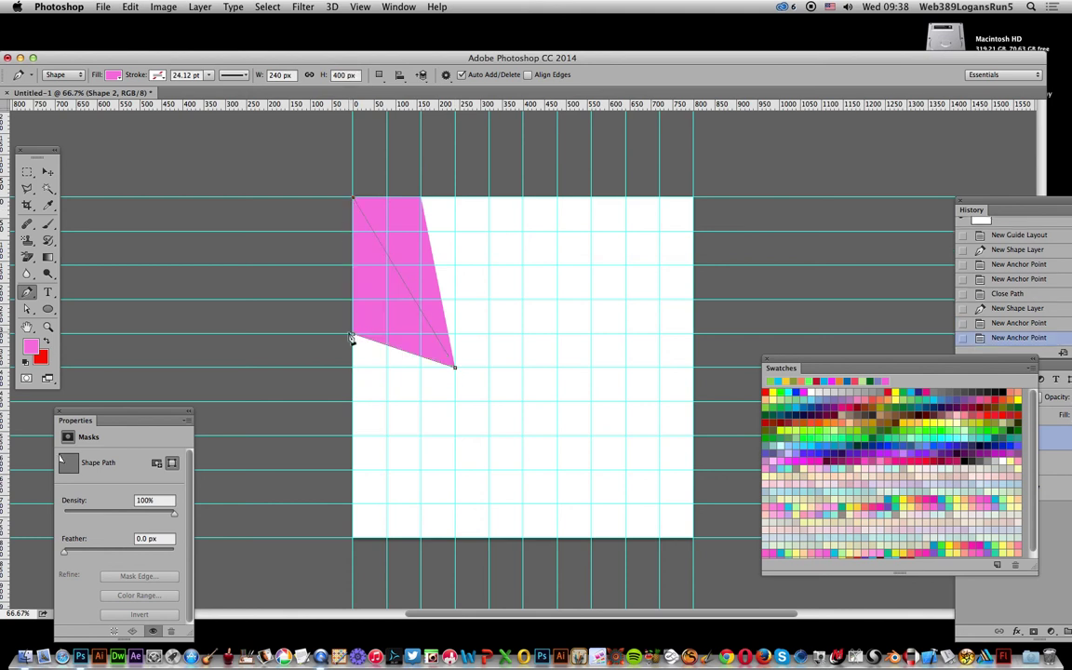
{"action": "left_click", "coordinate": [354, 338]}
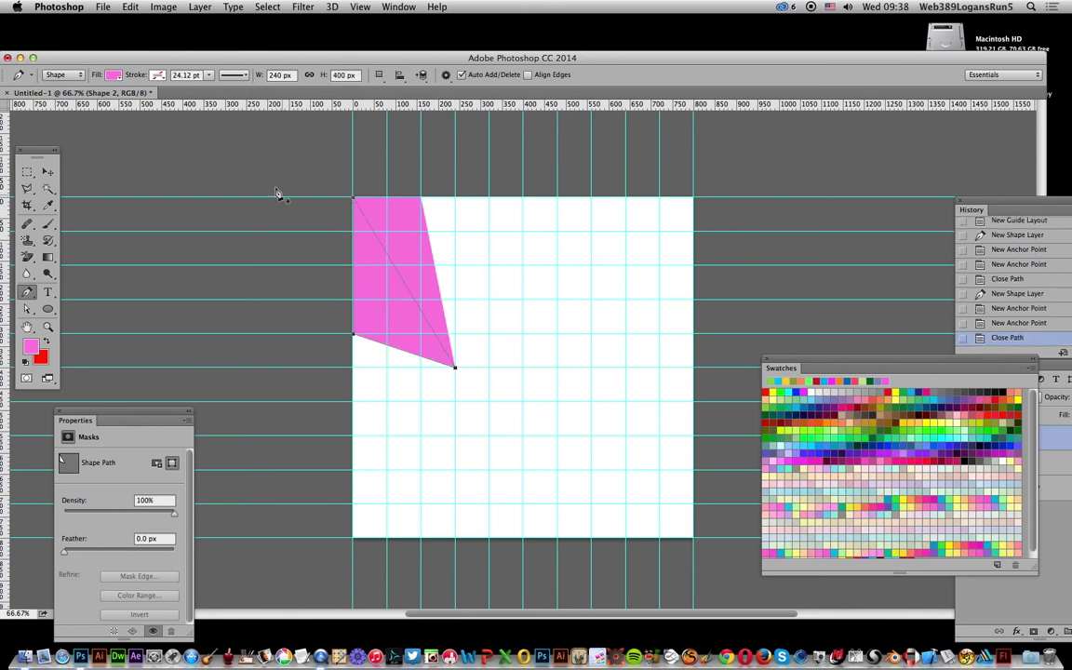
{"action": "left_click", "coordinate": [113, 74]}
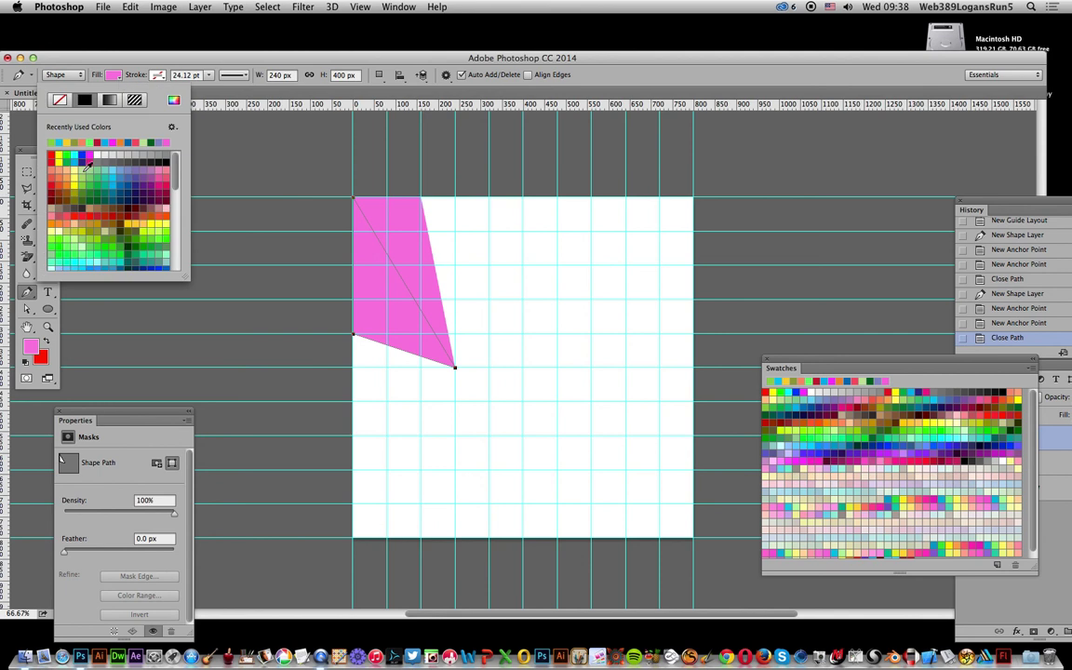
{"action": "left_click", "coordinate": [72, 146]}
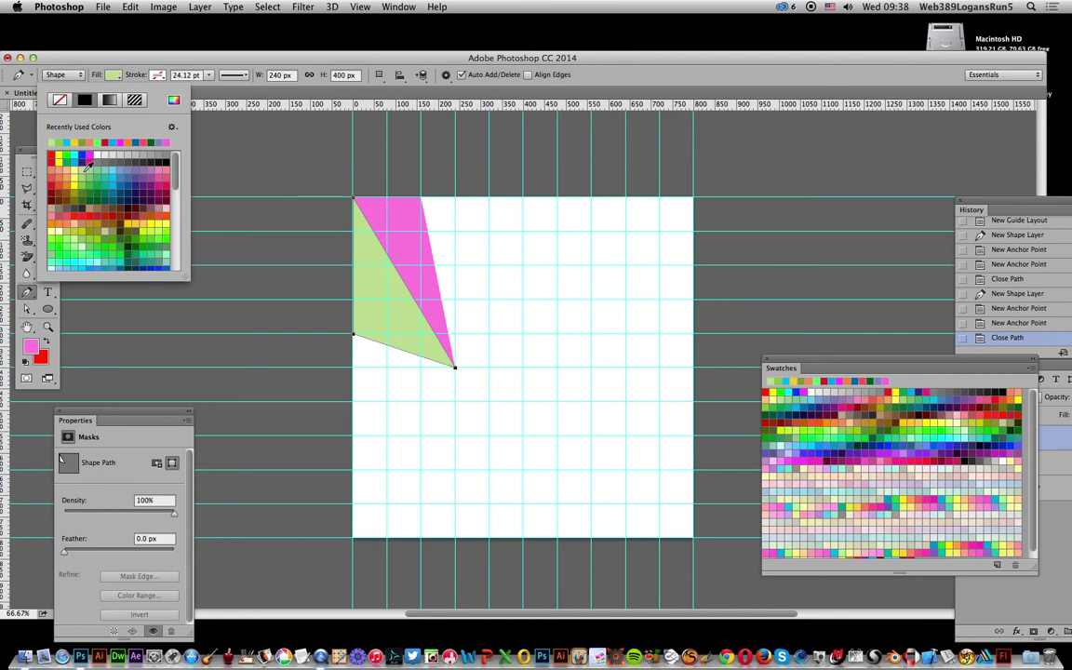
{"action": "left_click", "coordinate": [452, 61]}
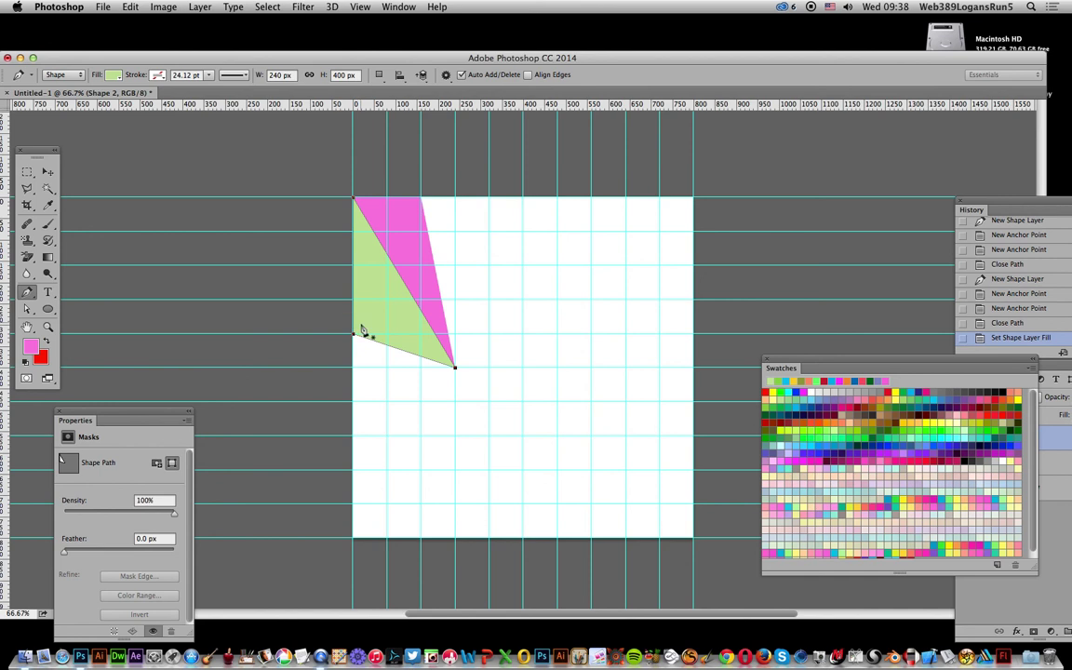
With no layer selected, draw a 240 by 160 px triangle below the green one, sharing its lower edge, and fill it orange-red.
{"action": "left_click", "coordinate": [1063, 372]}
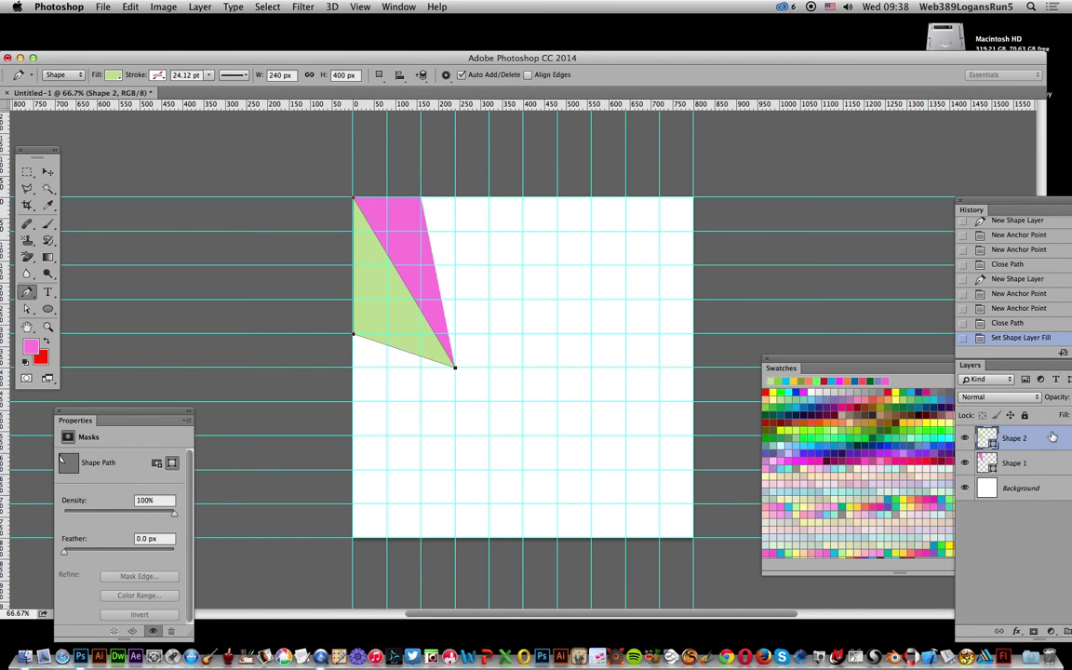
{"action": "left_click", "coordinate": [988, 517]}
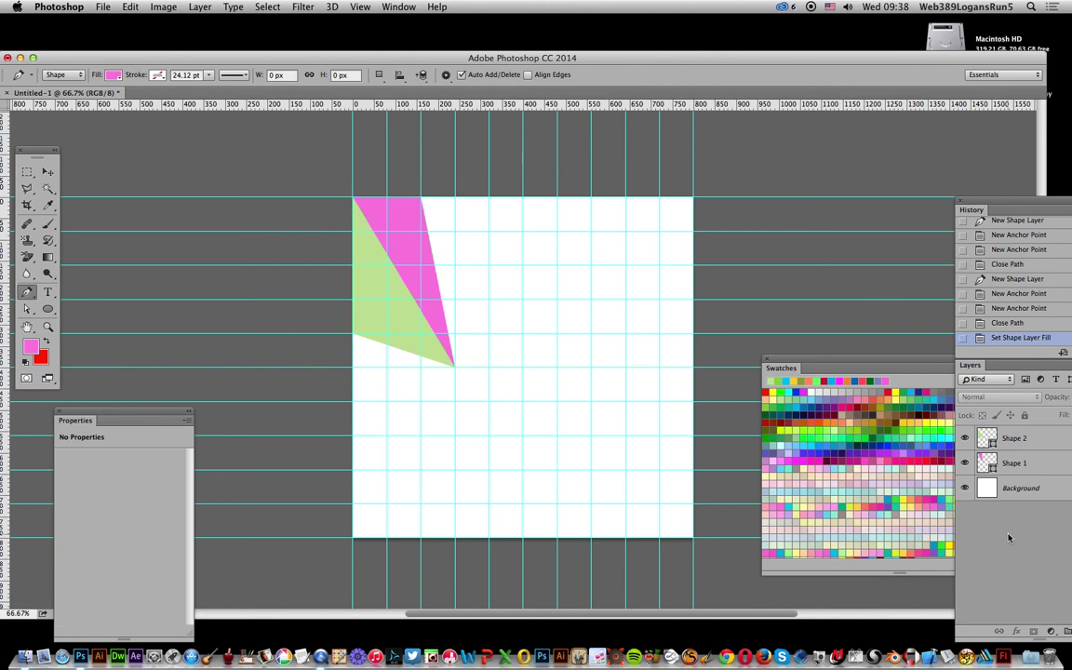
{"action": "left_click", "coordinate": [353, 401]}
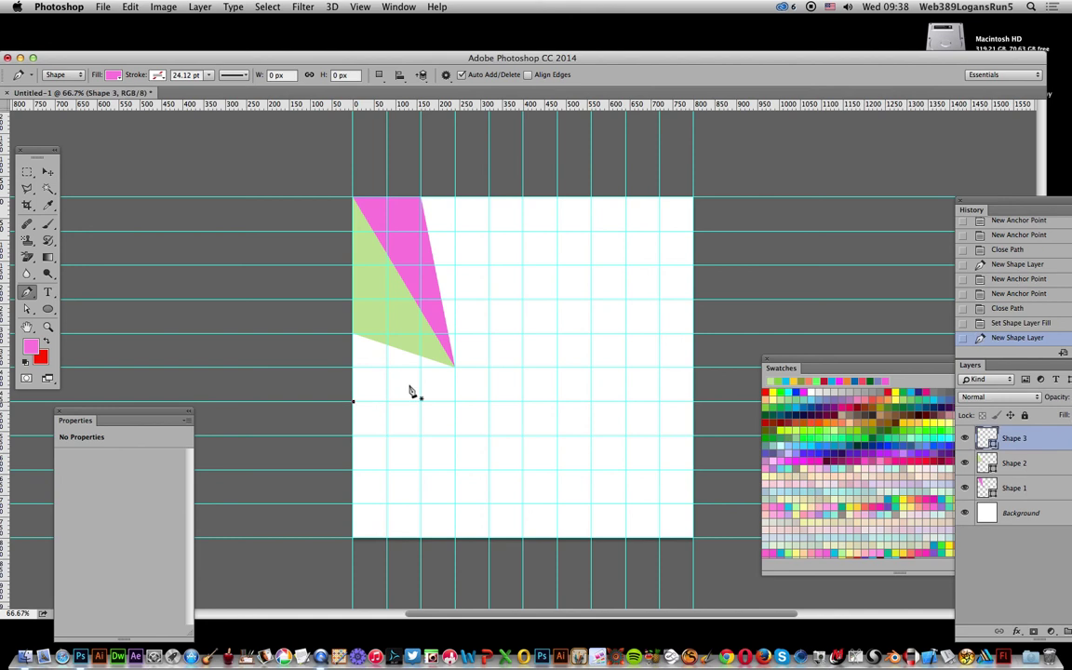
{"action": "left_click", "coordinate": [455, 368]}
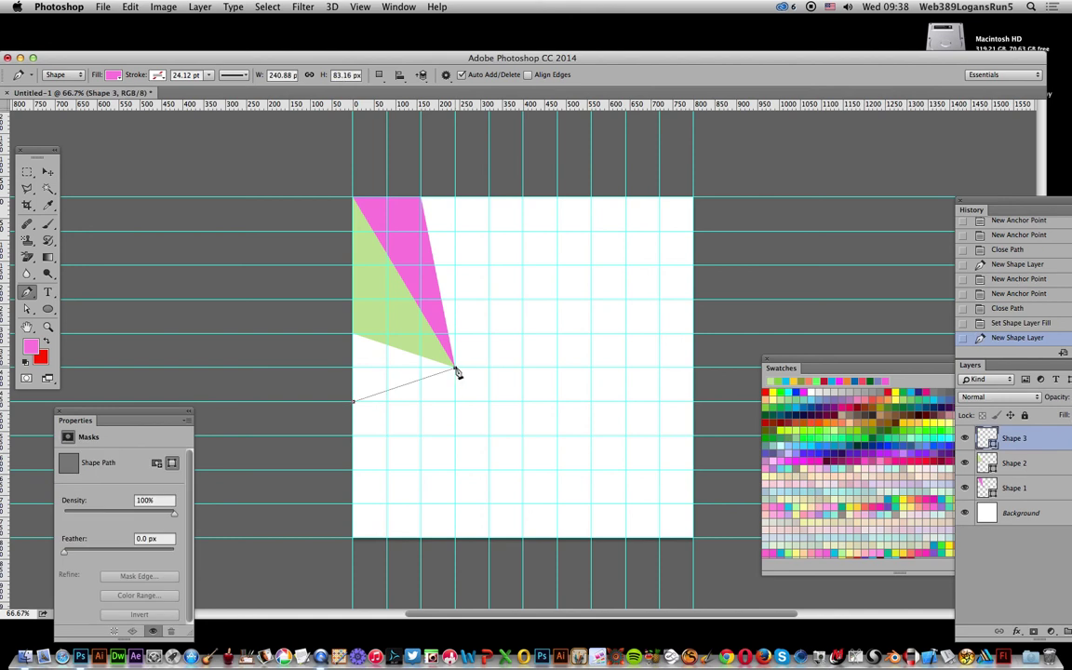
{"action": "left_click", "coordinate": [354, 334]}
{"action": "left_click", "coordinate": [354, 403]}
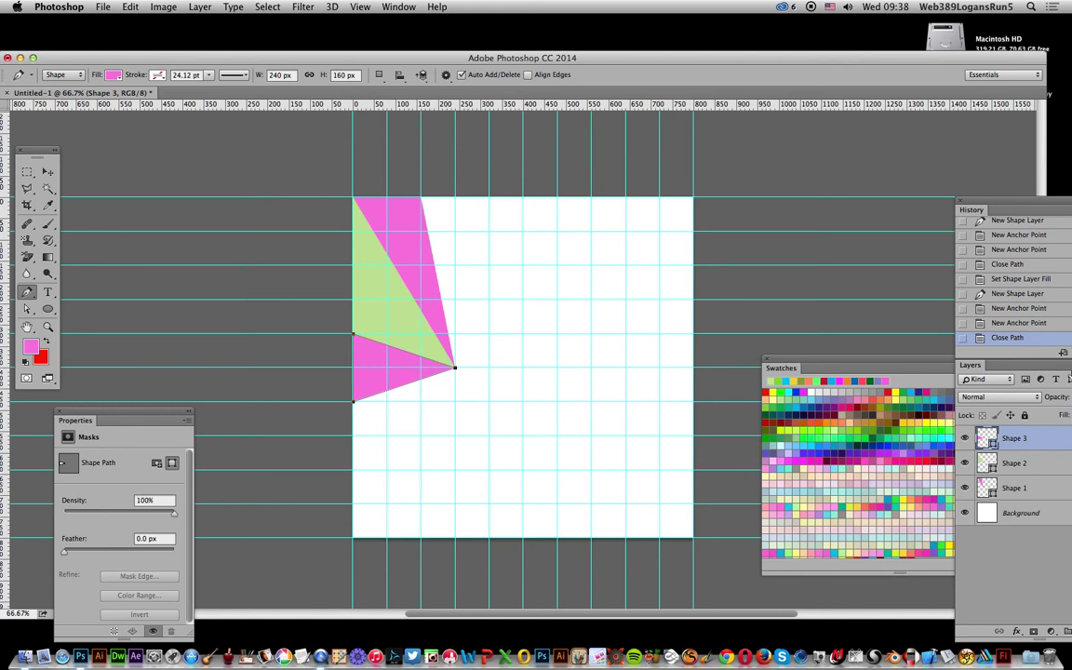
{"action": "left_click", "coordinate": [112, 76]}
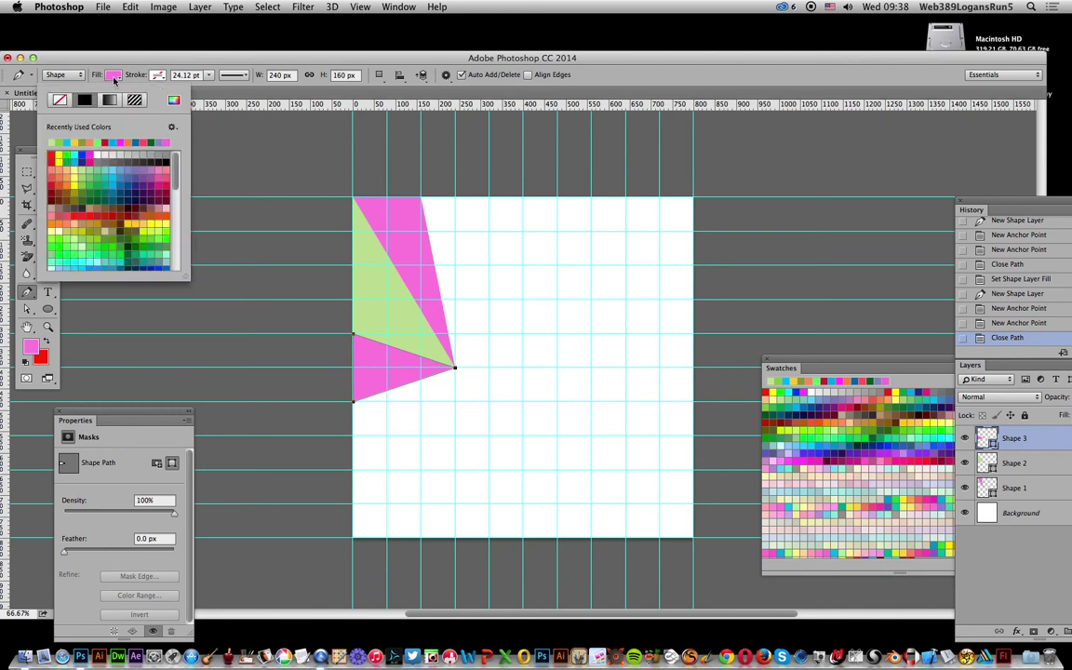
{"action": "left_click", "coordinate": [56, 186]}
{"action": "left_click", "coordinate": [417, 64]}
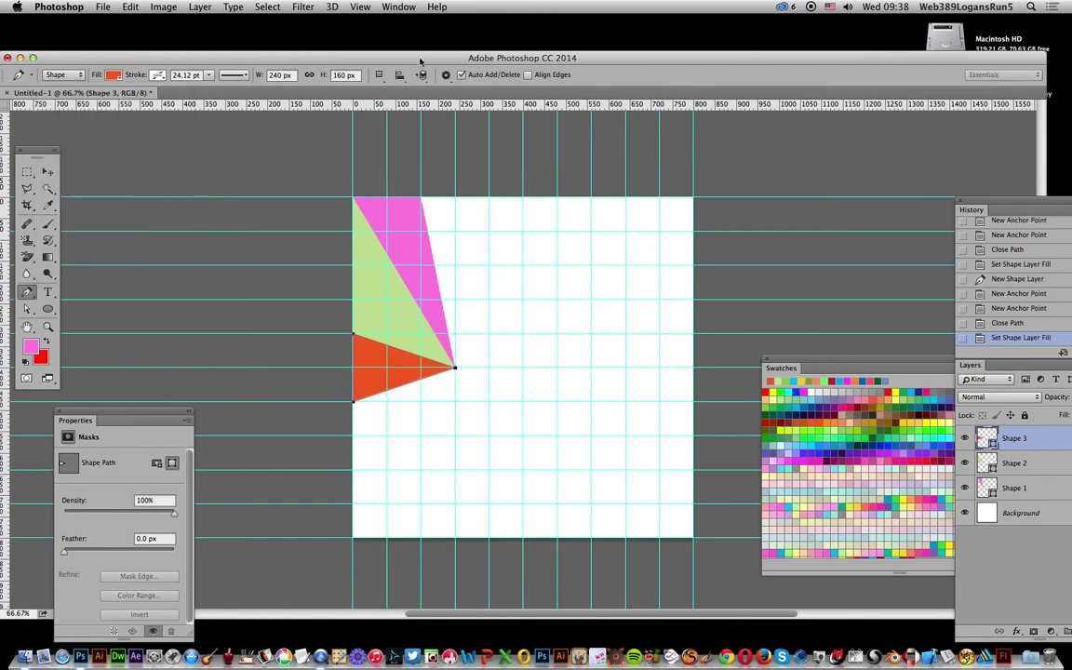
Draw a 240 by 400 px triangle from below the orange-red one to the canvas's bottom-left corner and fill it cyan blue.
{"action": "left_click", "coordinate": [354, 537]}
{"action": "left_click", "coordinate": [455, 368]}
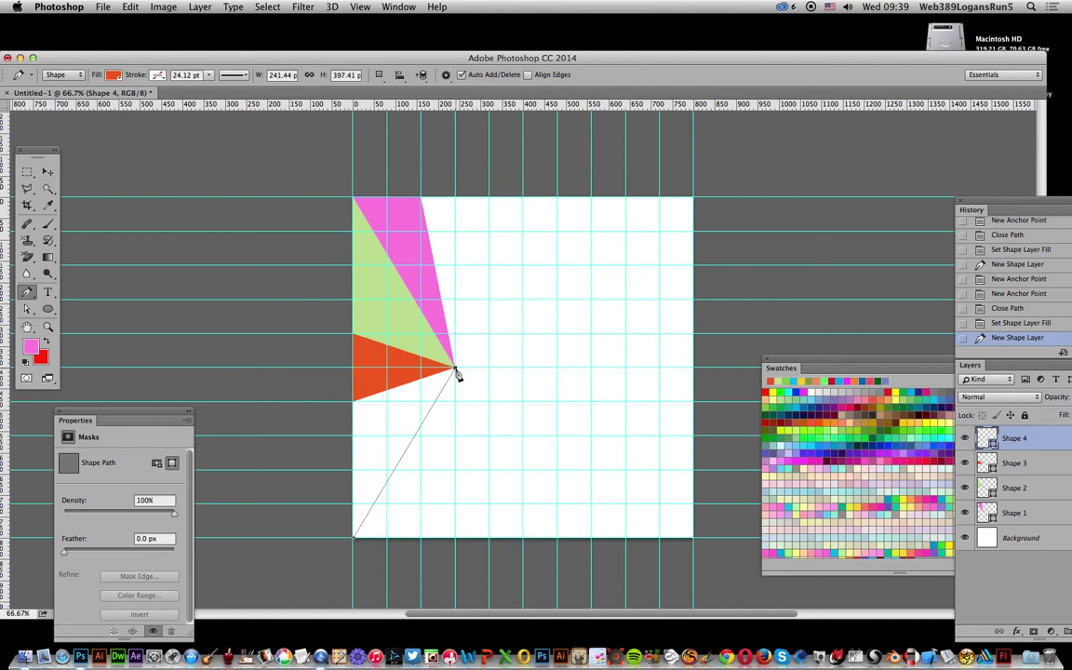
{"action": "left_click", "coordinate": [355, 403]}
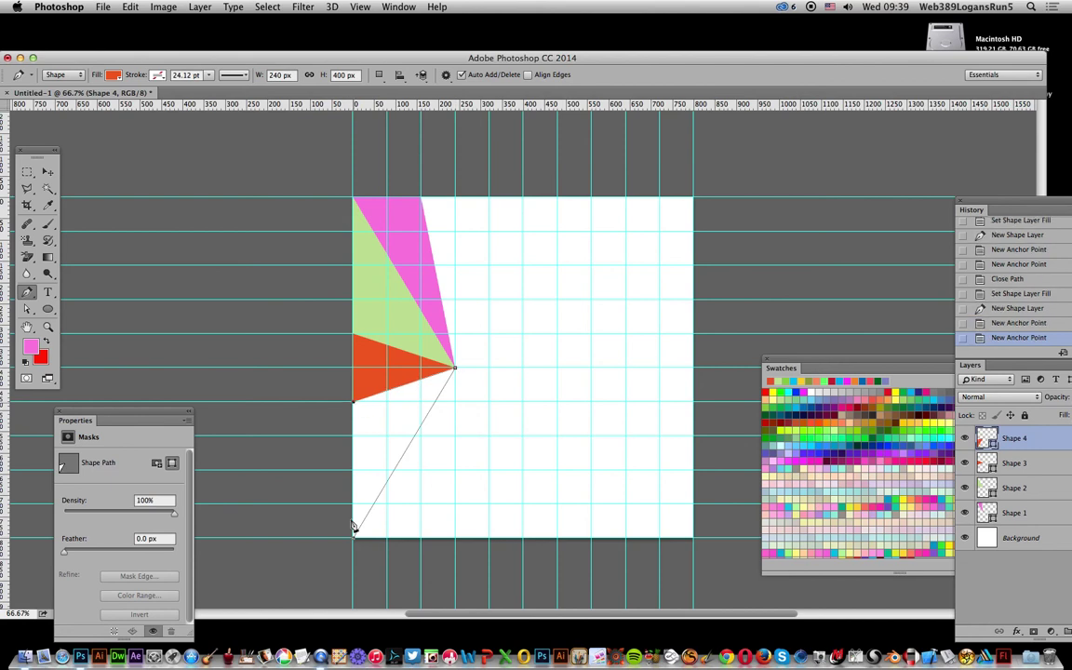
{"action": "left_click", "coordinate": [355, 539]}
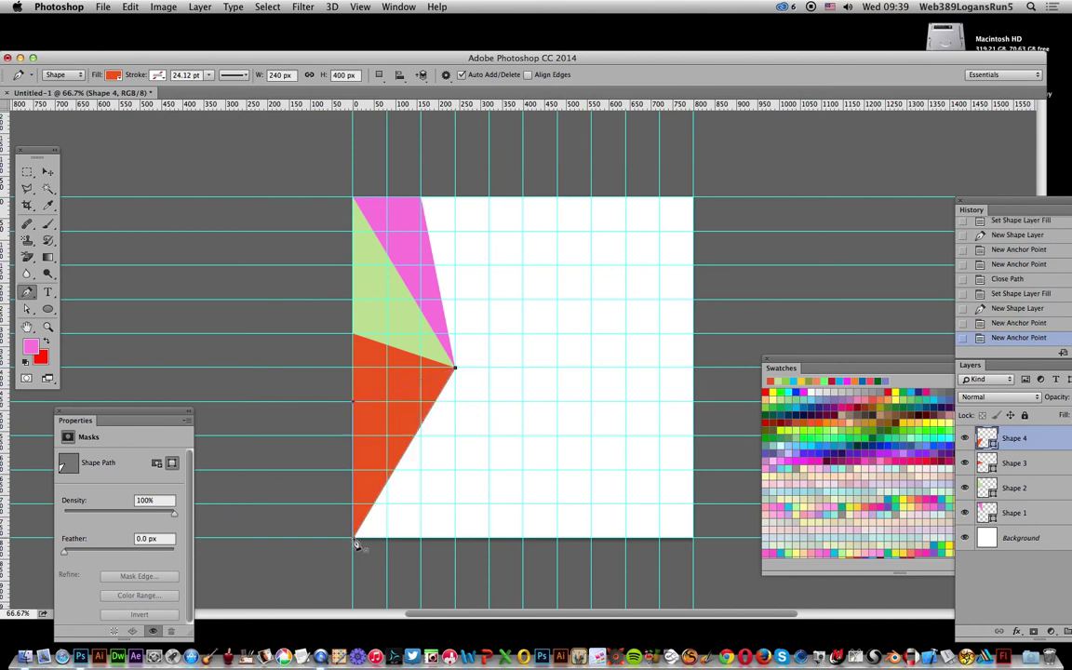
{"action": "left_click", "coordinate": [112, 75]}
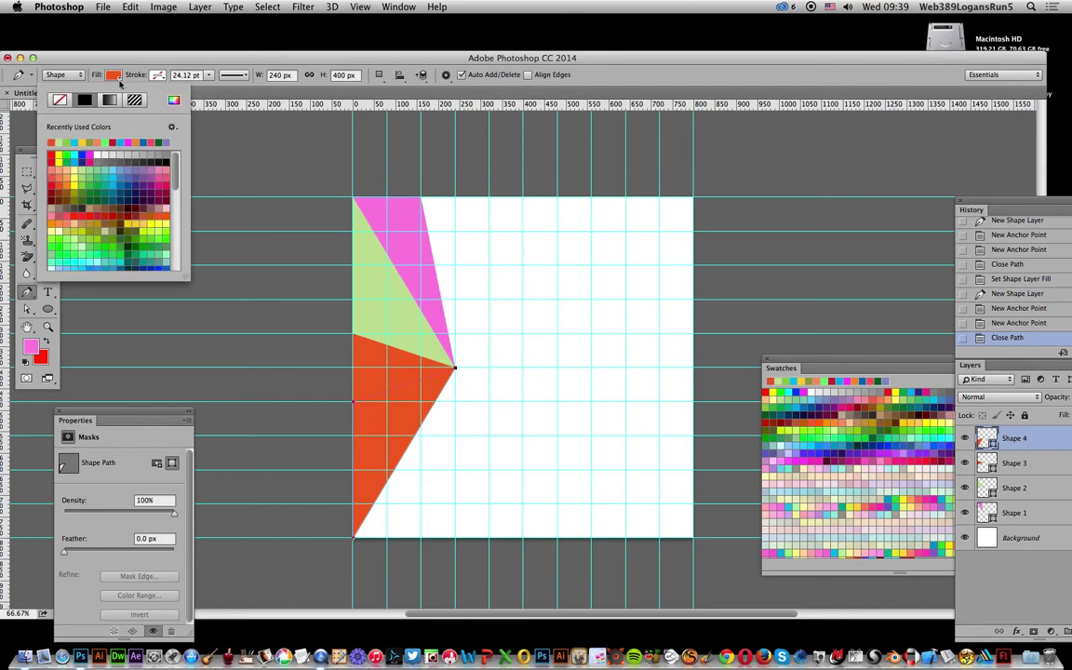
{"action": "left_click", "coordinate": [115, 174]}
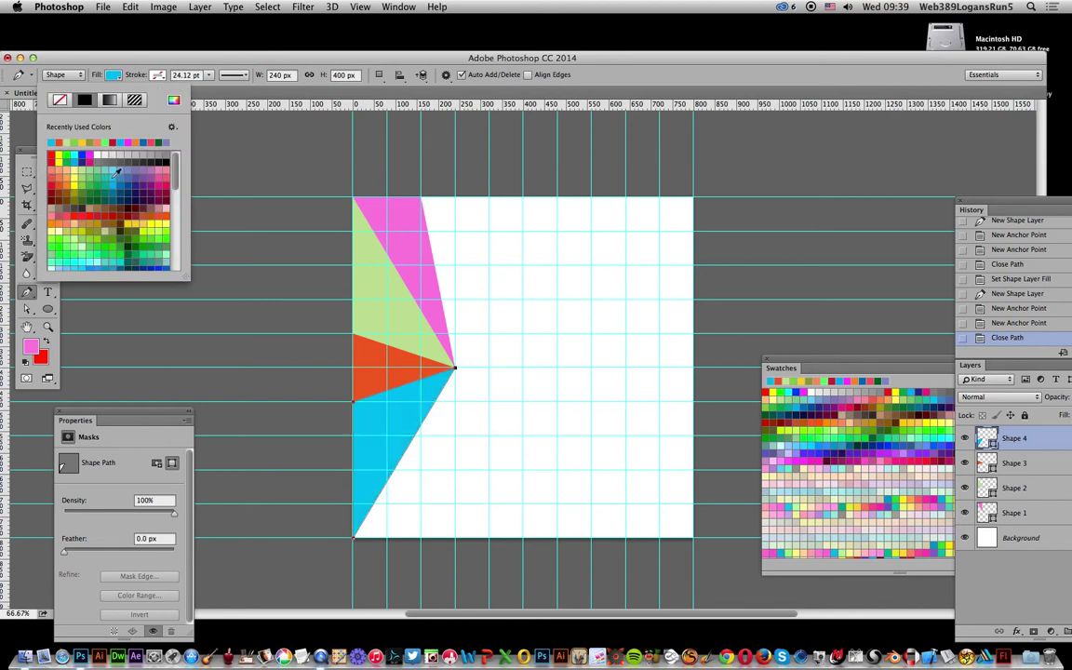
{"action": "left_click", "coordinate": [536, 62]}
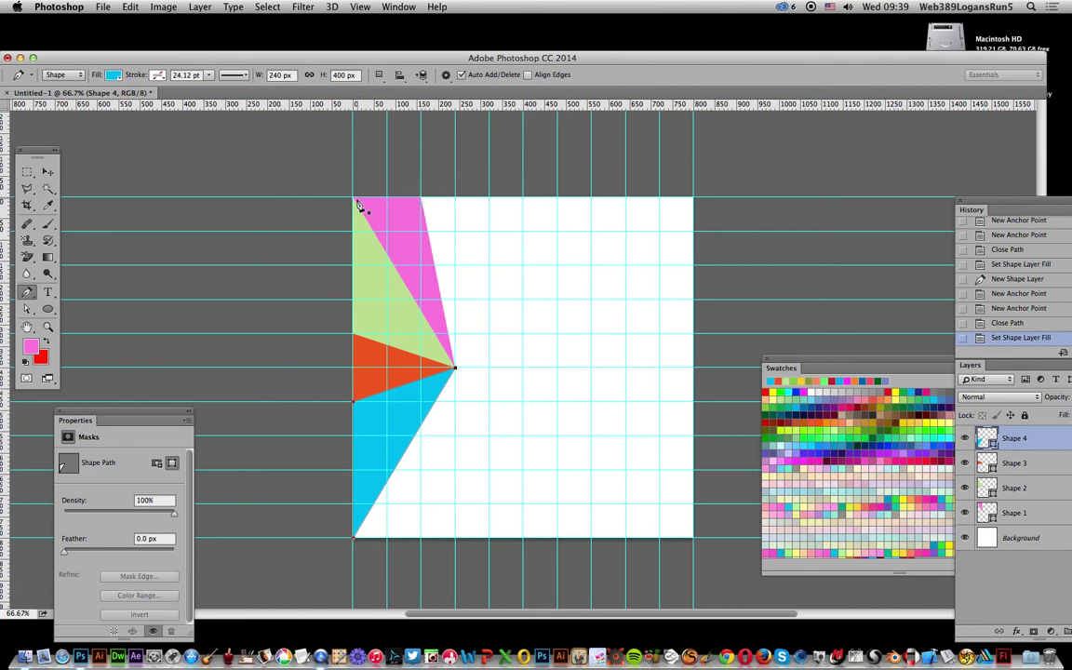
Draw a closed 240 by 400 px triangle beside the cyan one, with its base on the canvas's bottom edge reaching the second column guide.
{"action": "left_click", "coordinate": [422, 538]}
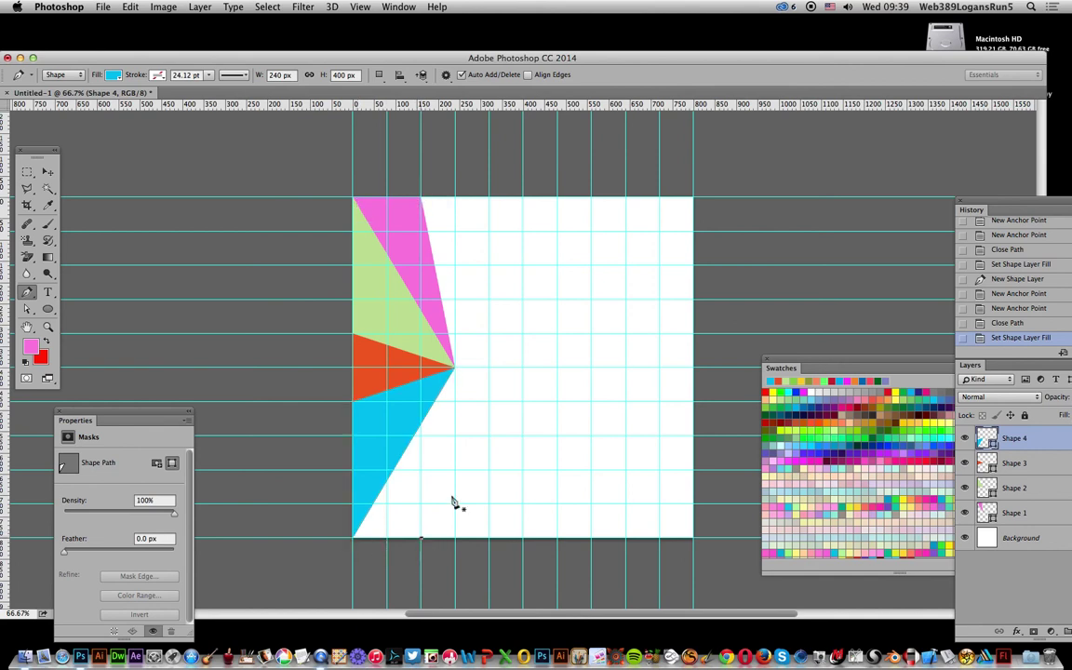
{"action": "left_click", "coordinate": [453, 369]}
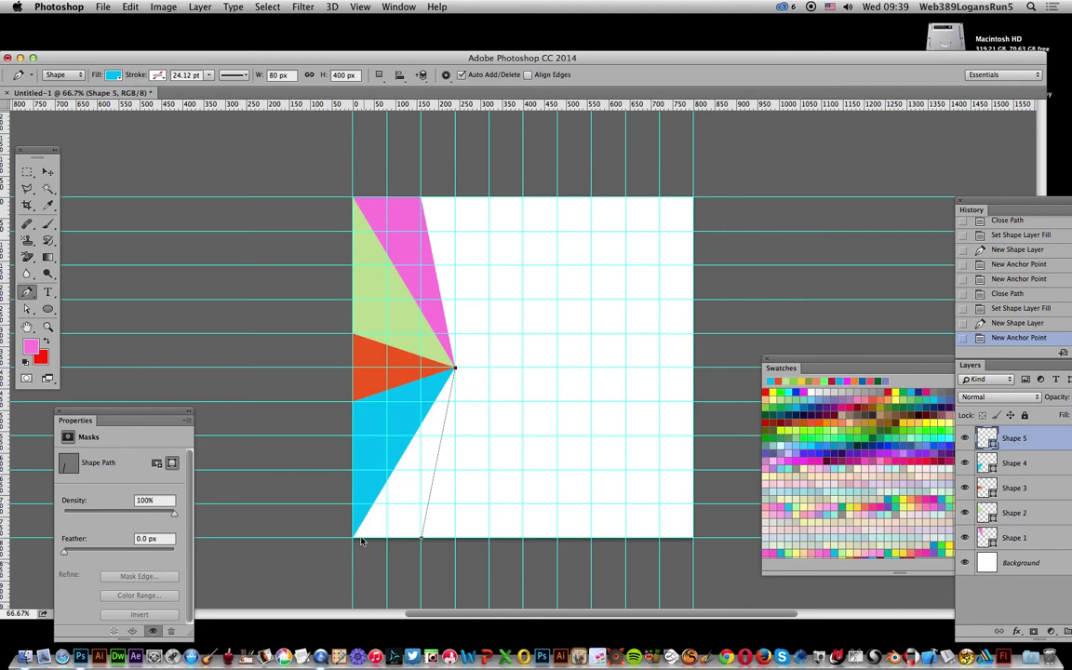
{"action": "left_click", "coordinate": [353, 538]}
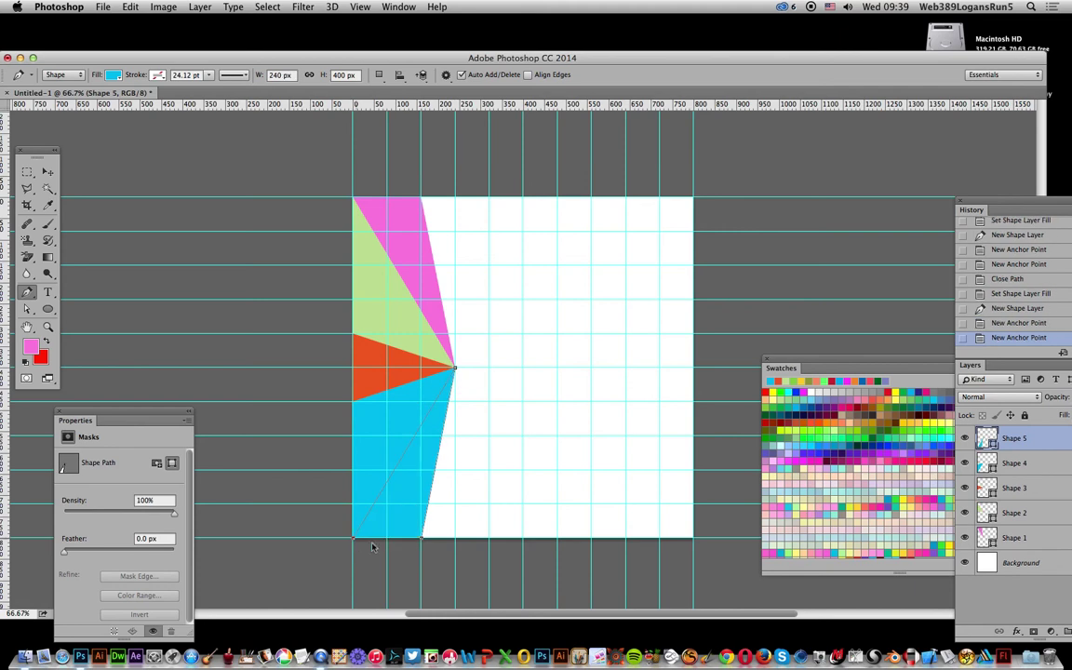
{"action": "left_click", "coordinate": [422, 543]}
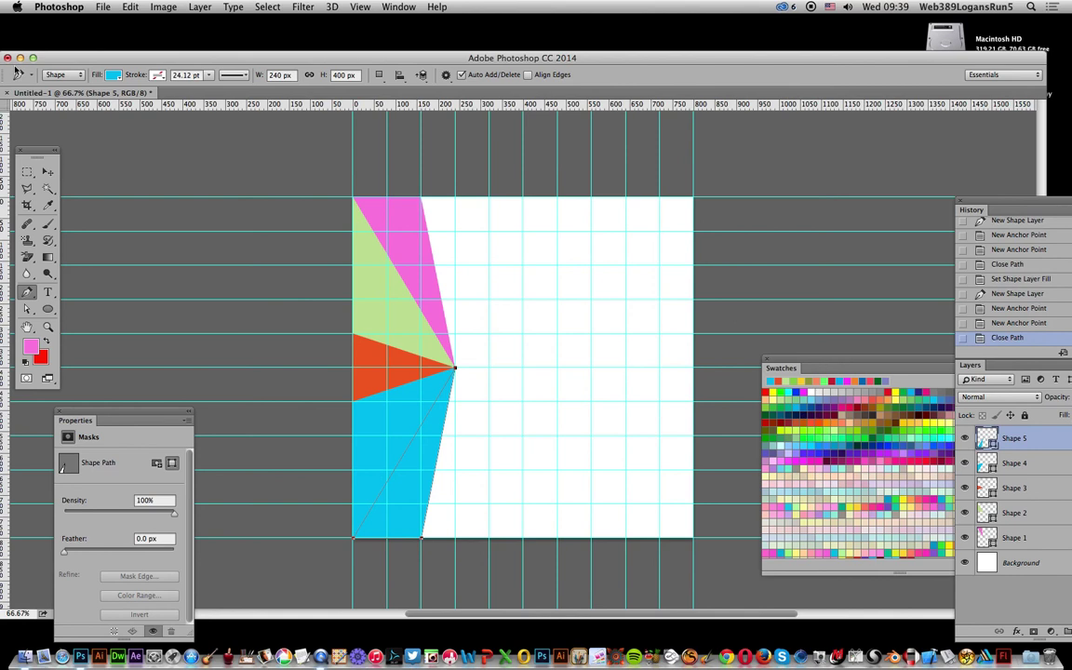
Fill the new triangle beside the cyan one with medium green.
{"action": "left_click", "coordinate": [117, 81]}
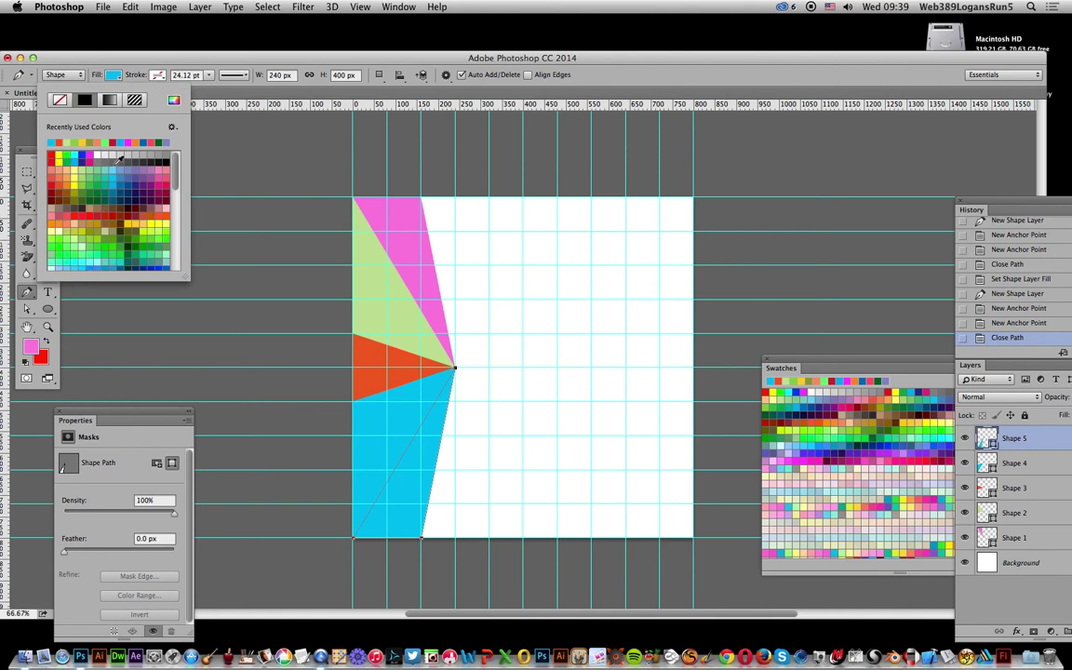
{"action": "left_click", "coordinate": [99, 176]}
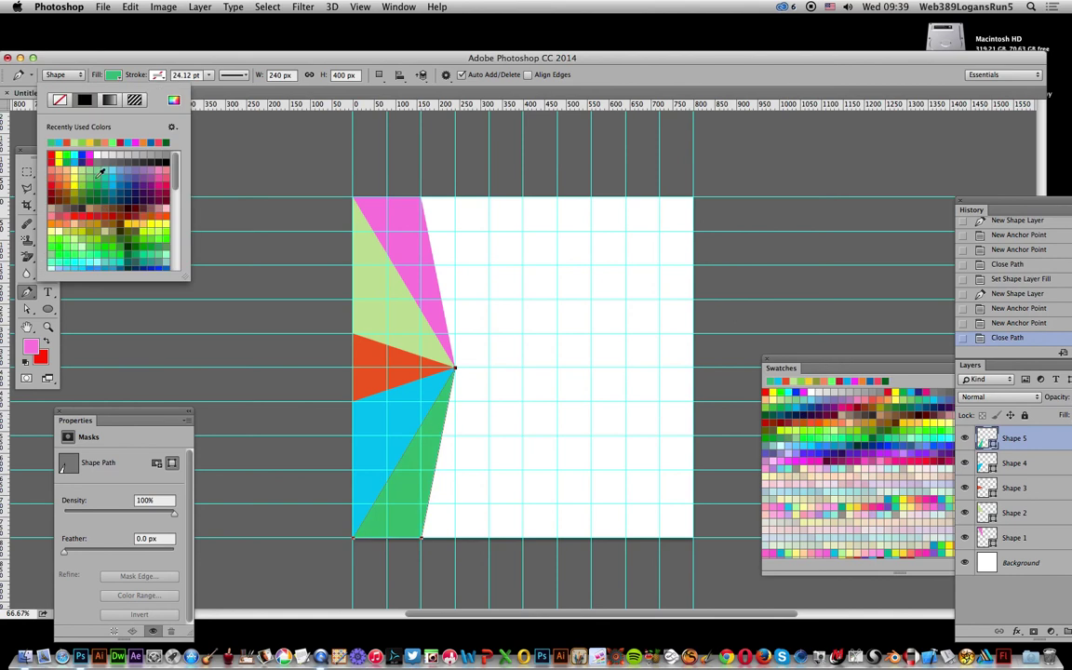
{"action": "left_click", "coordinate": [482, 63]}
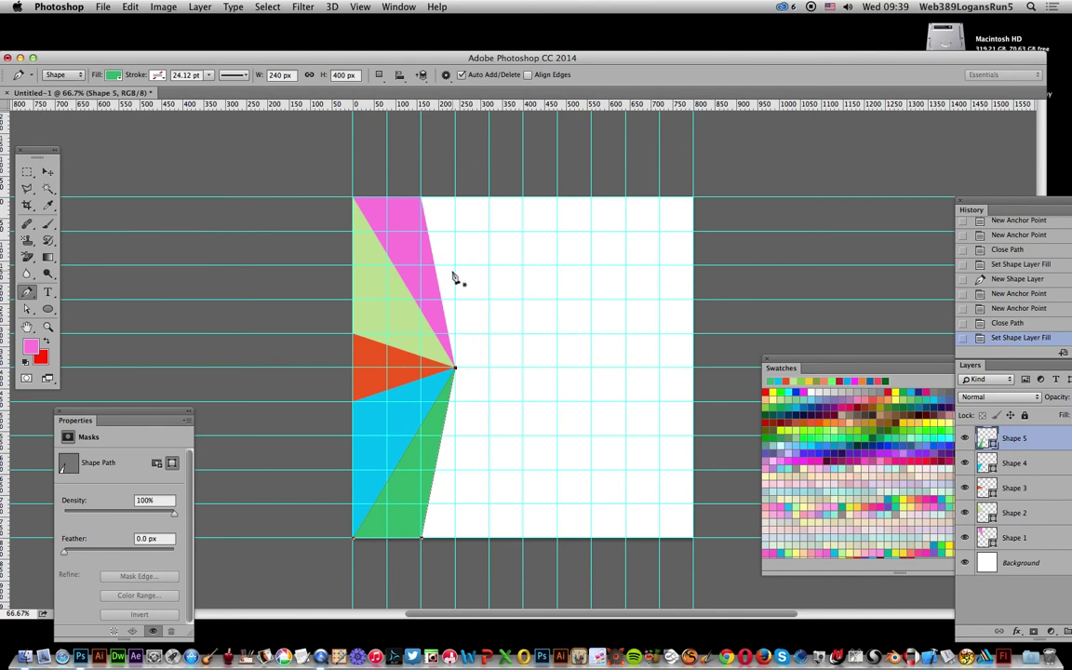
Draw a 320 by 400 px triangle from the shared centre point to the canvas's bottom edge, spanning column guides two to six, and fill it magenta.
{"action": "left_click", "coordinate": [556, 537]}
{"action": "left_click", "coordinate": [422, 539]}
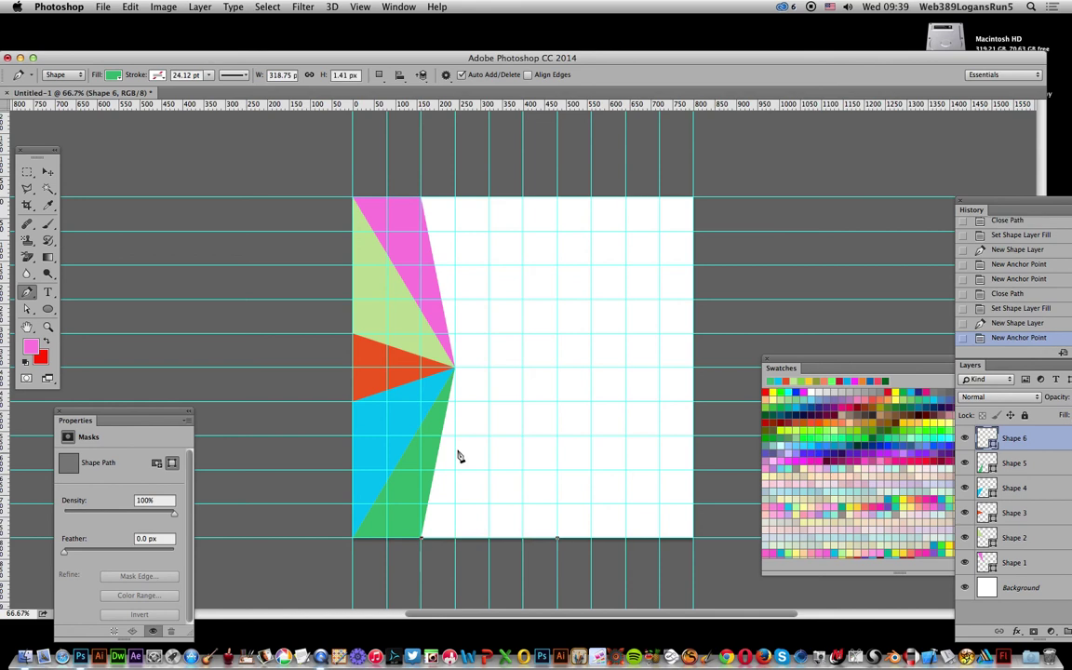
{"action": "left_click", "coordinate": [455, 369]}
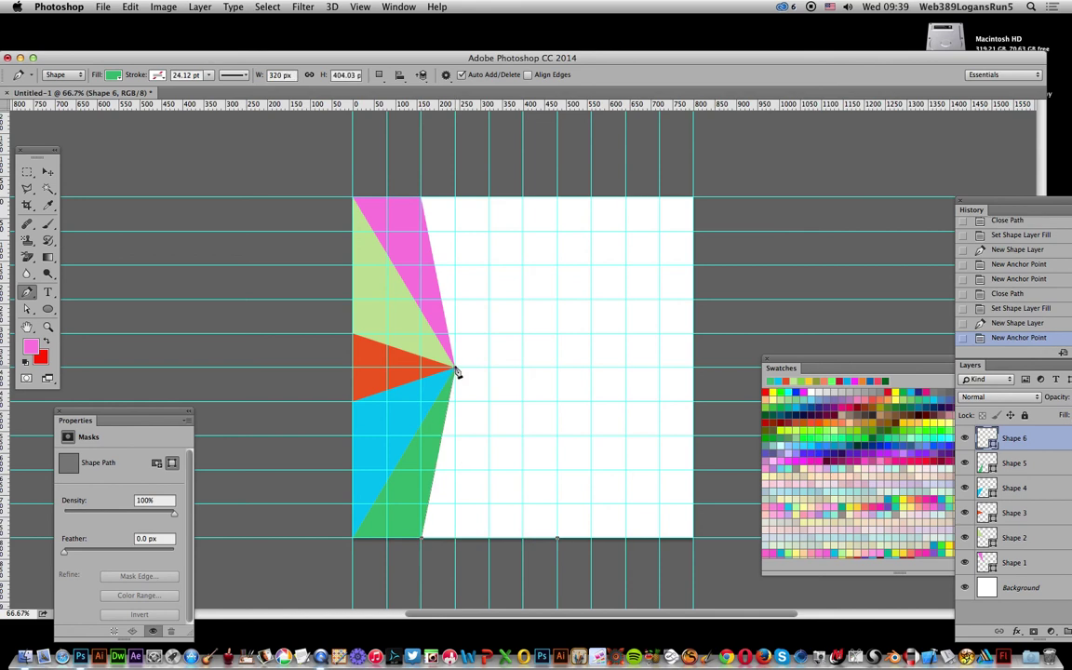
{"action": "left_click", "coordinate": [557, 539]}
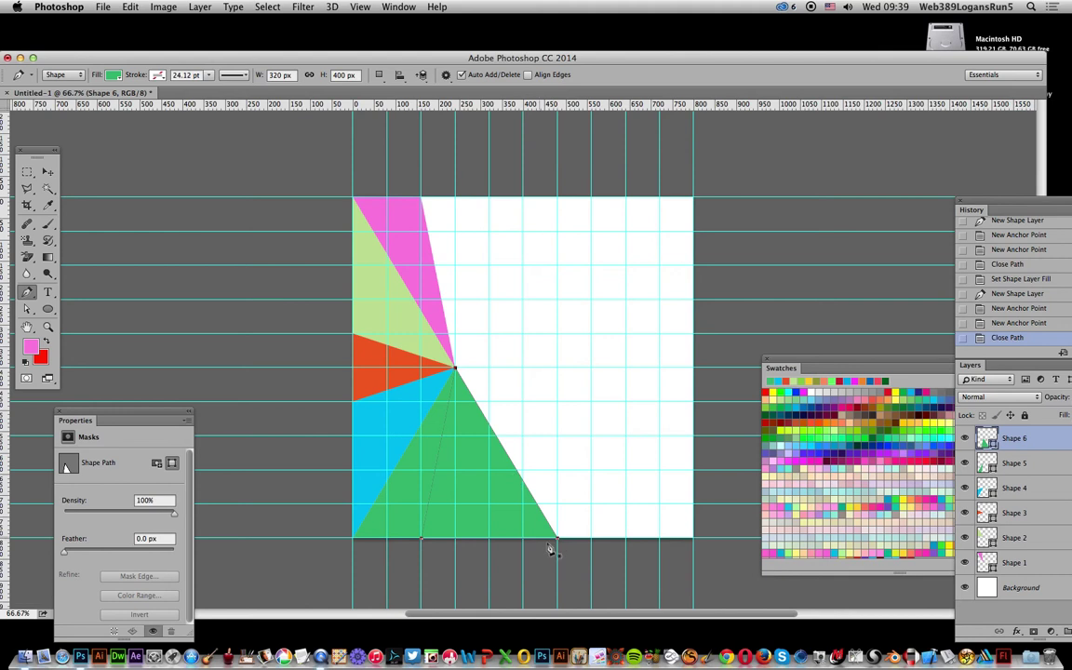
{"action": "left_click", "coordinate": [113, 74]}
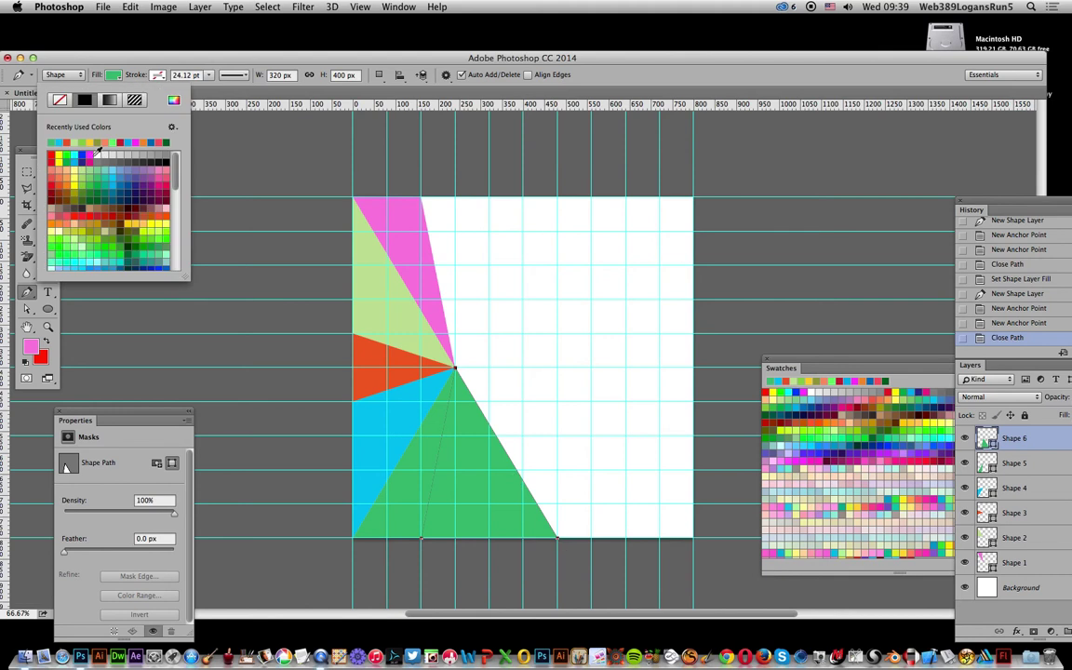
{"action": "left_click", "coordinate": [89, 159]}
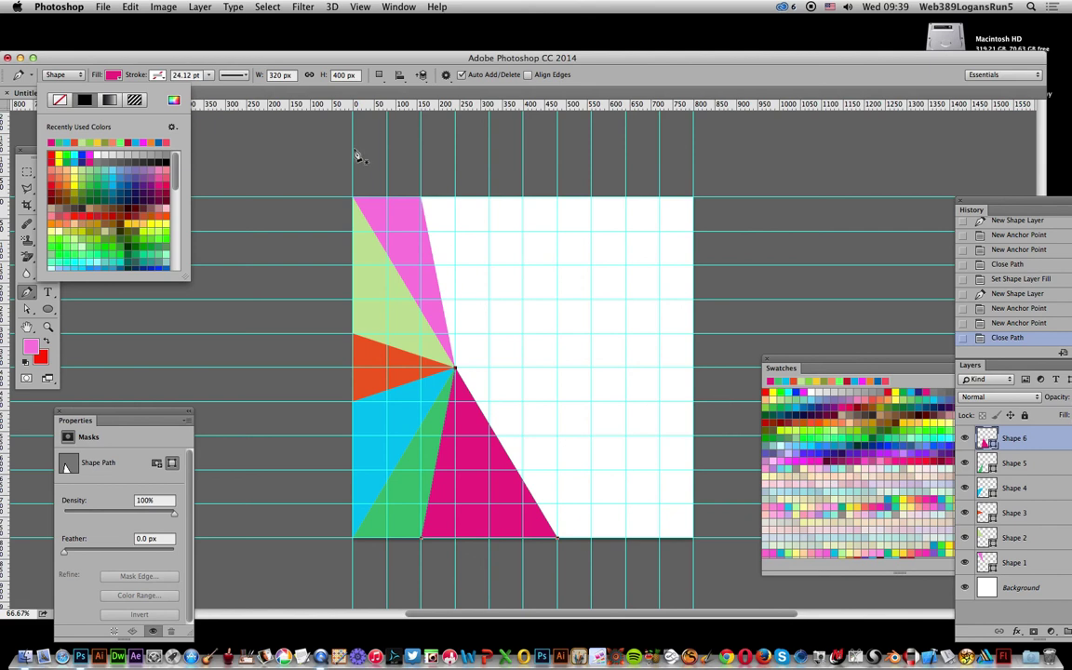
{"action": "left_click", "coordinate": [530, 56]}
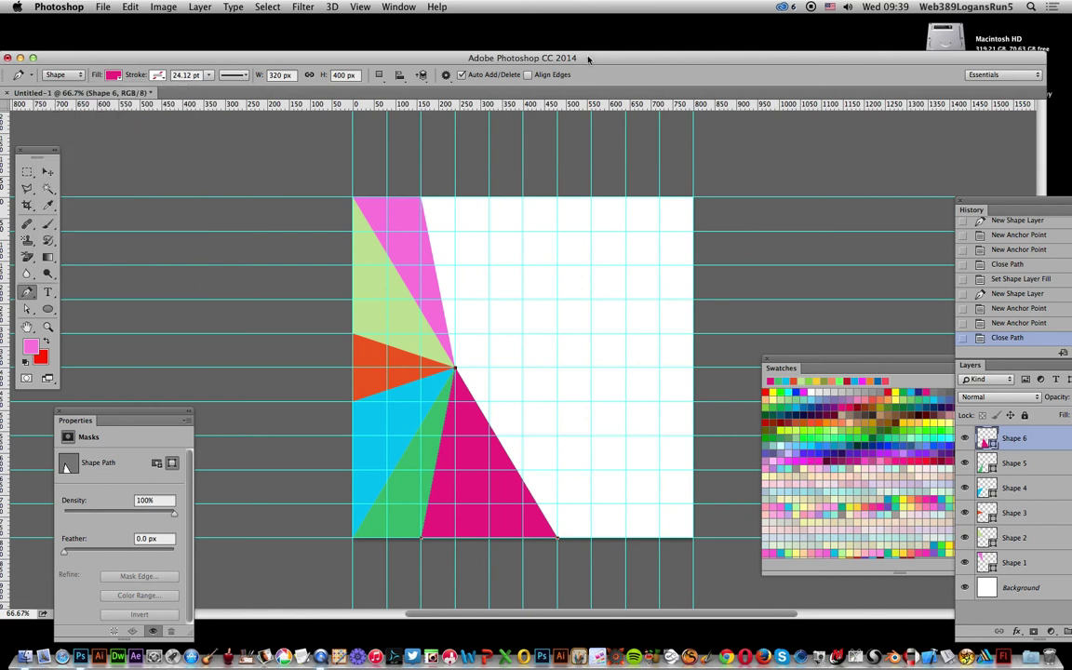
Draw a 560 by 400 px triangle beside the magenta one, reaching the canvas's bottom-right corner, and fill it blue.
{"action": "left_click", "coordinate": [694, 538]}
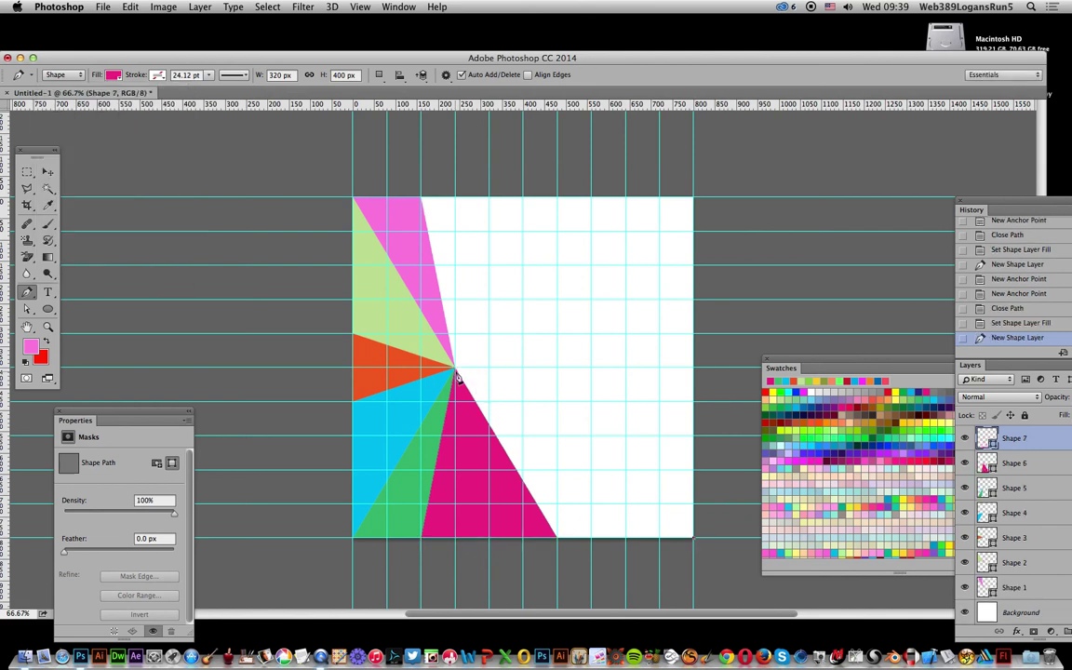
{"action": "left_click", "coordinate": [555, 538]}
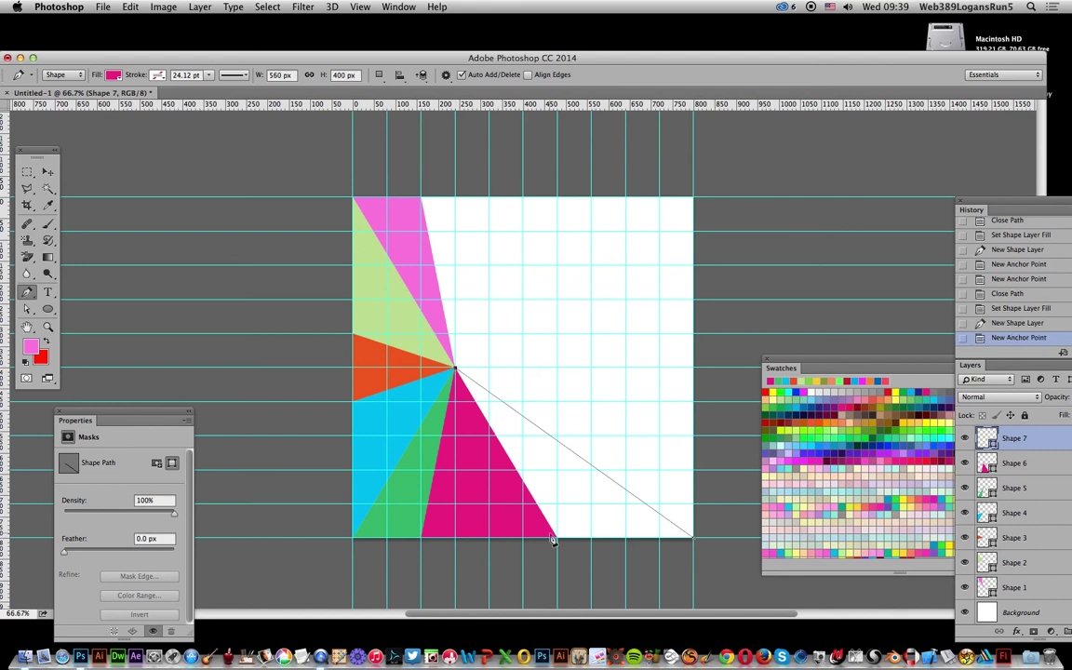
{"action": "left_click", "coordinate": [558, 539]}
{"action": "left_click", "coordinate": [693, 539]}
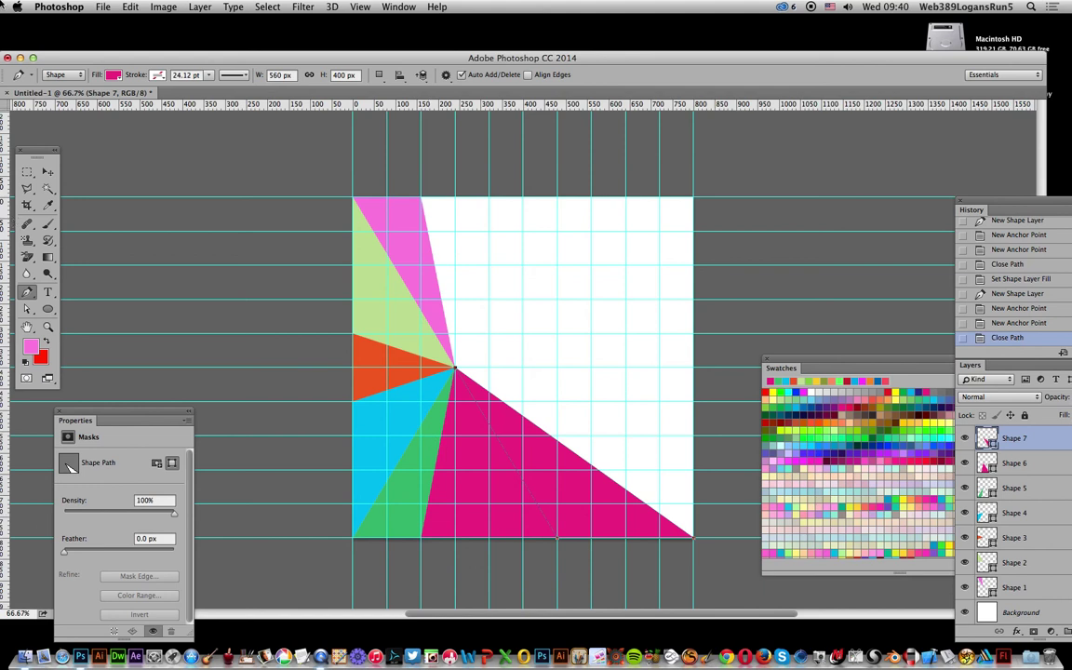
{"action": "left_click", "coordinate": [113, 76]}
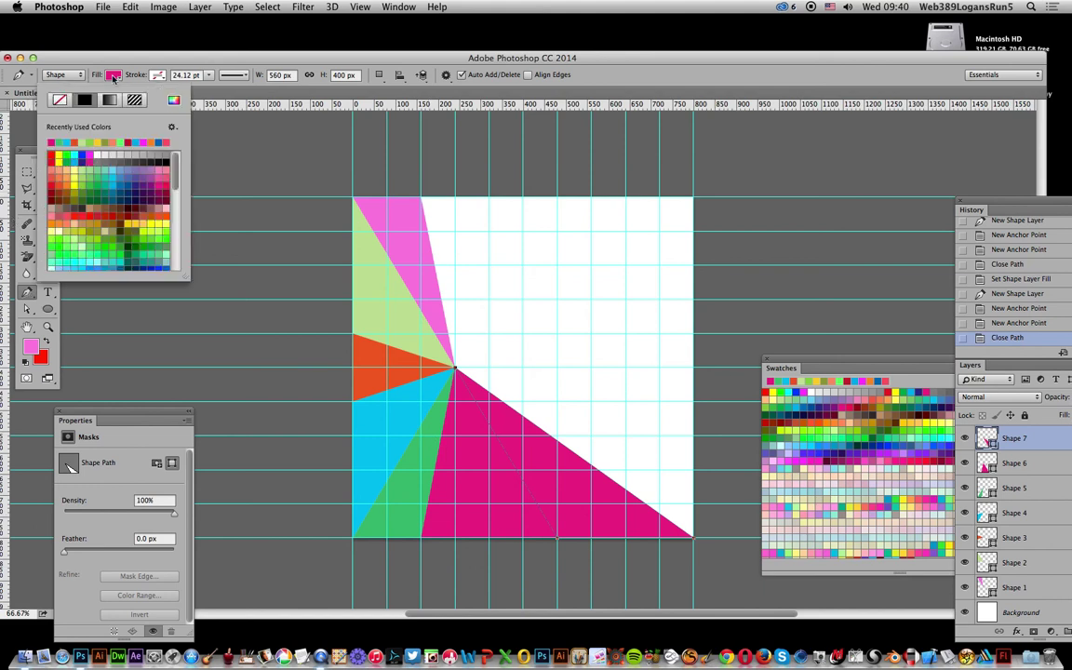
{"action": "left_click", "coordinate": [74, 156]}
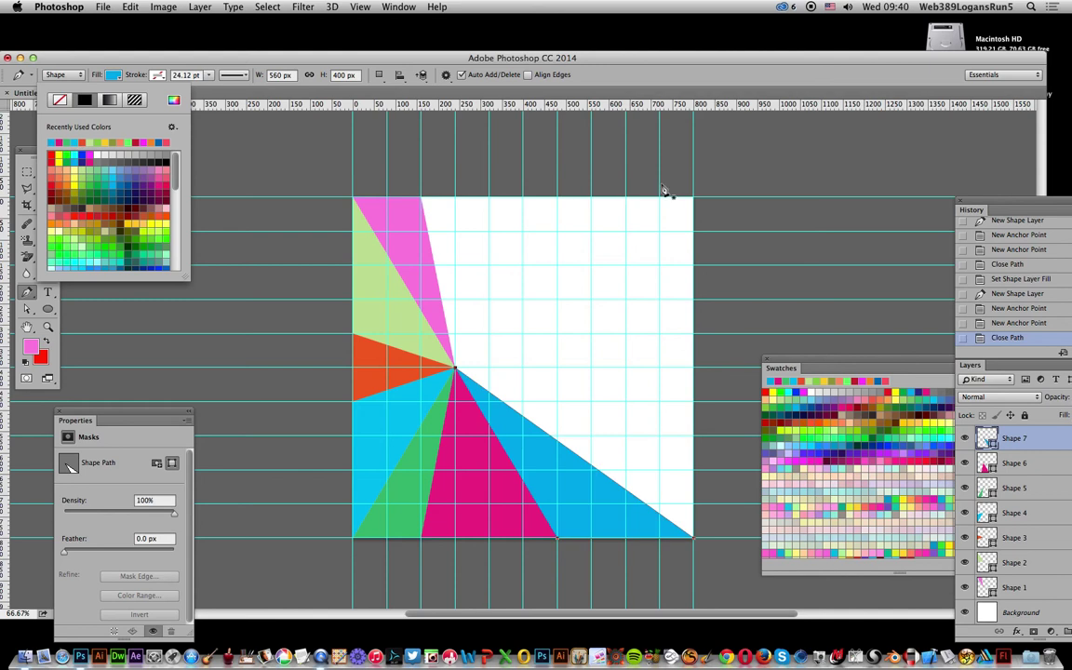
{"action": "left_click", "coordinate": [663, 66]}
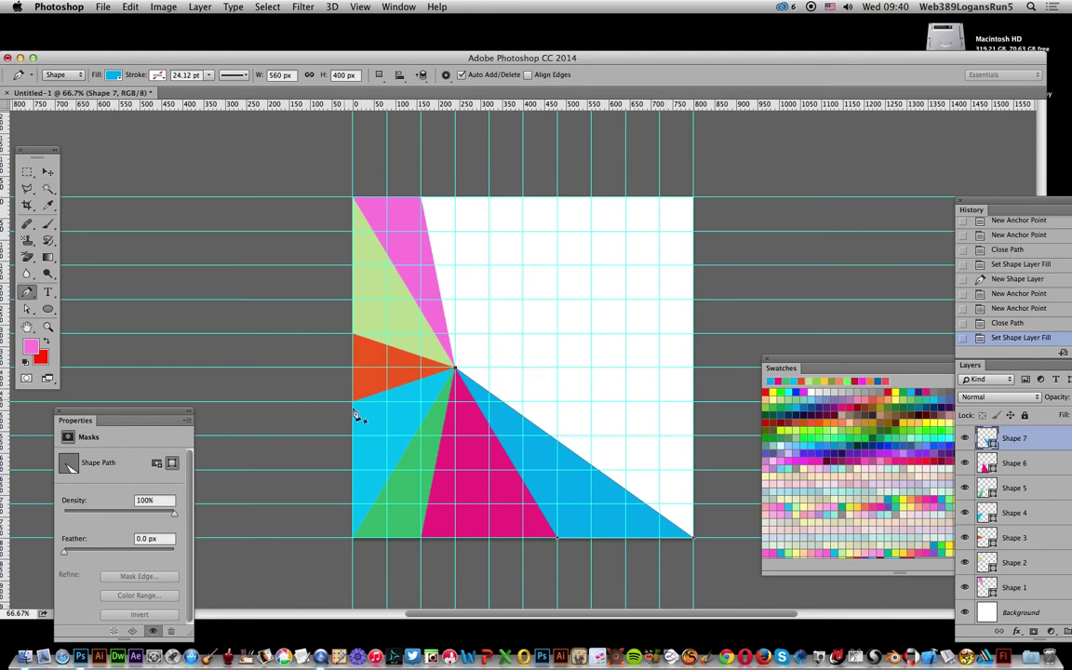
Draw a 560 by 400 px triangle from the shared centre to the canvas's right edge, between its bottom corner and the sixth row guide, and fill it red.
{"action": "left_click", "coordinate": [693, 402]}
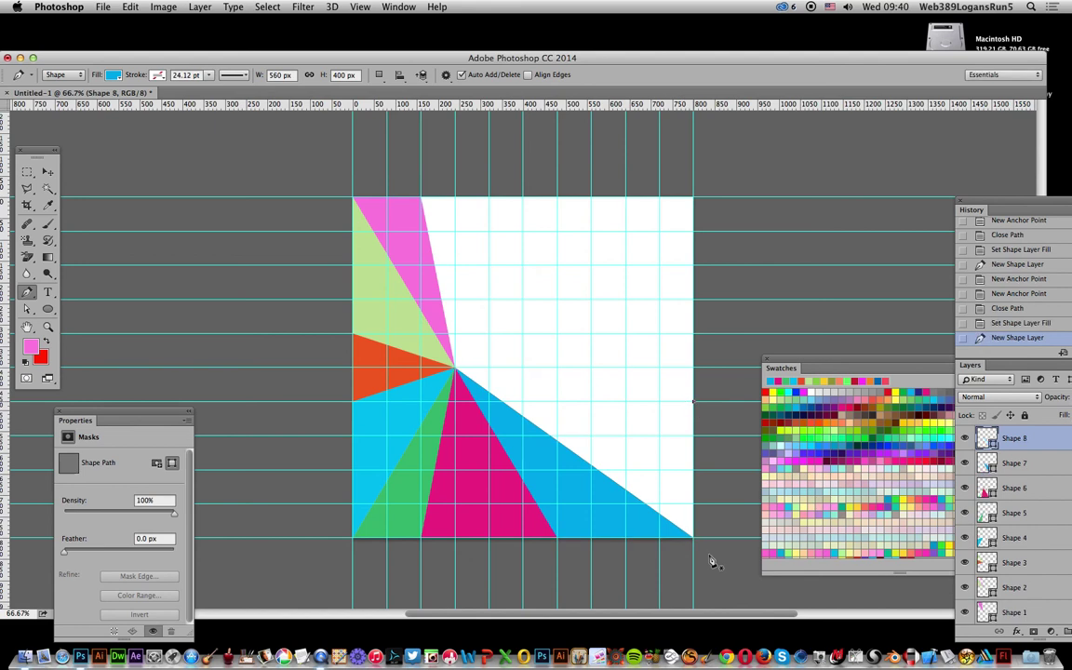
{"action": "left_click", "coordinate": [693, 538]}
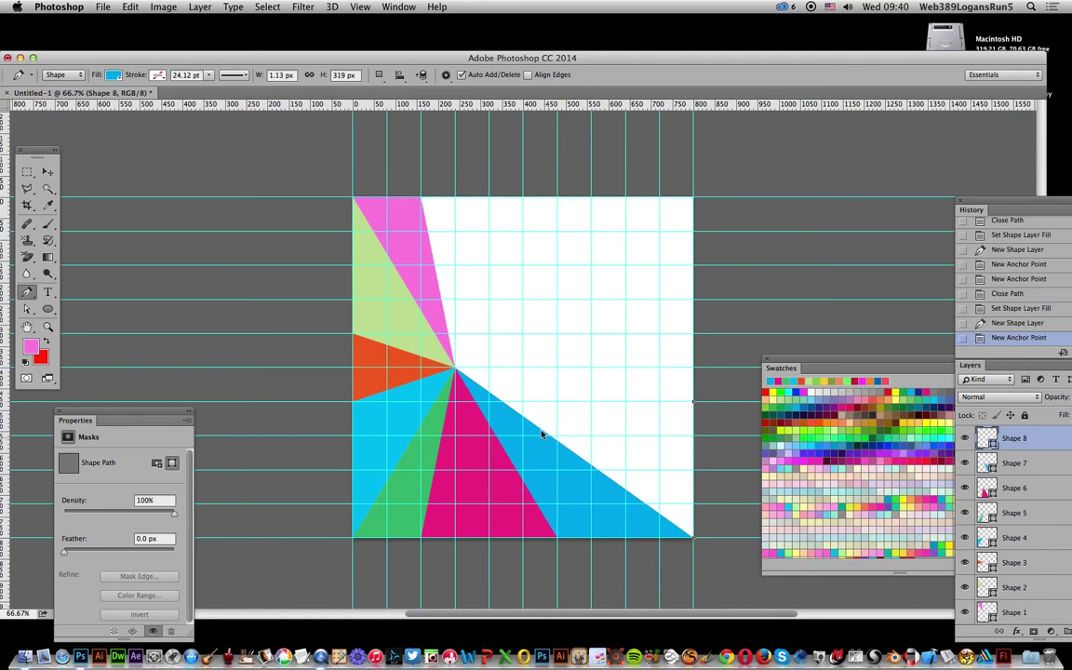
{"action": "left_click", "coordinate": [456, 370]}
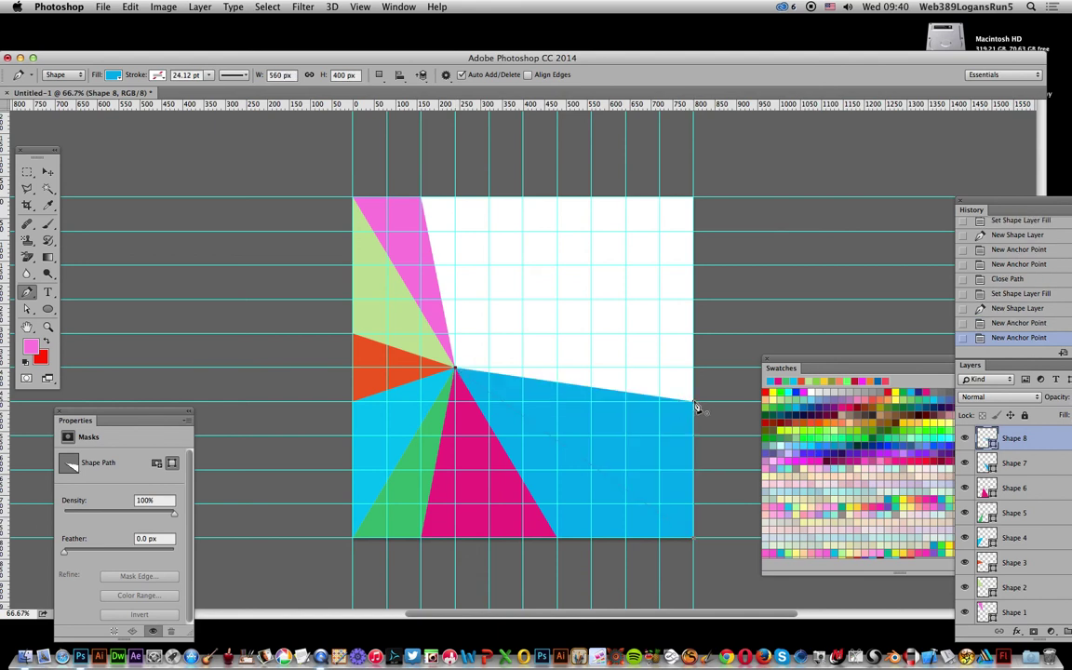
{"action": "left_click", "coordinate": [695, 401]}
{"action": "left_click", "coordinate": [113, 74]}
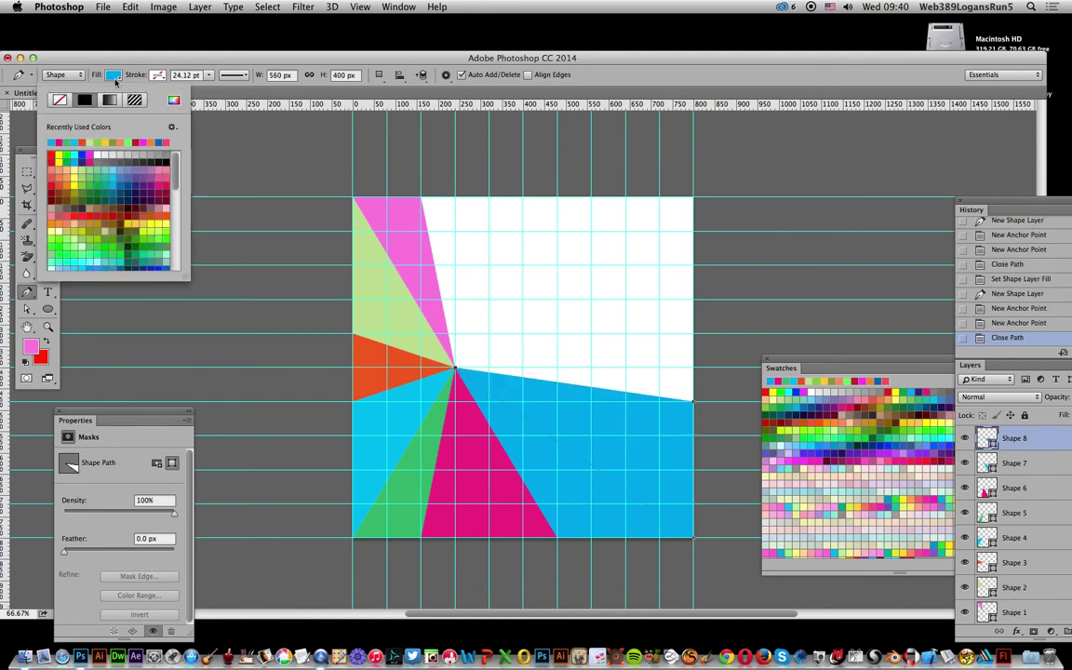
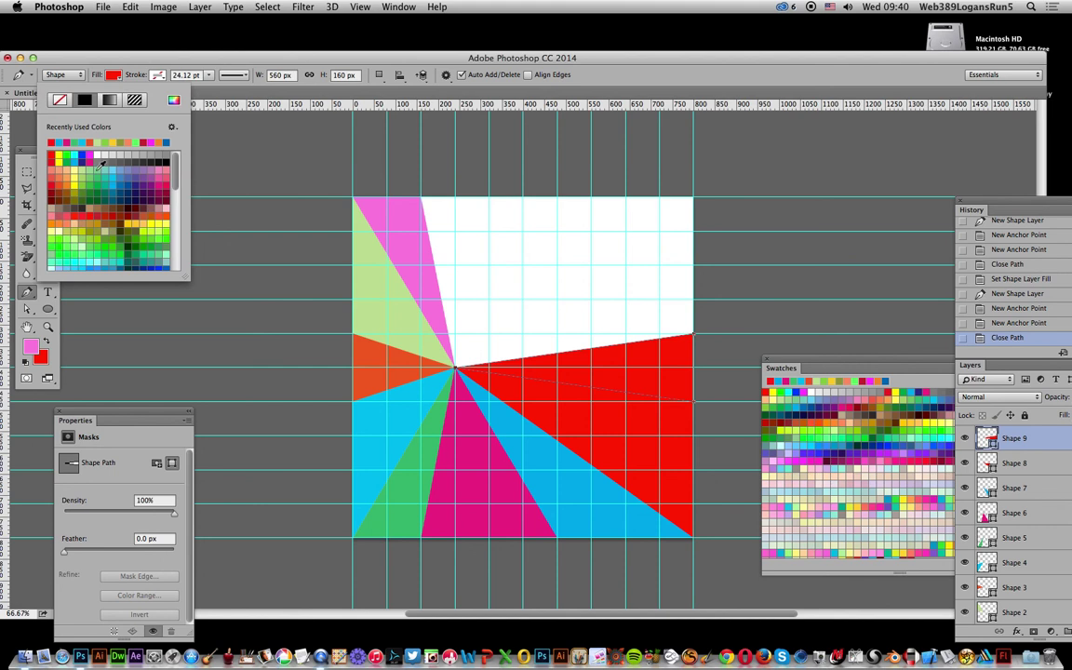
Fill the 560 by 160 px triangle directly above the red one with yellow.
{"action": "left_click", "coordinate": [79, 157]}
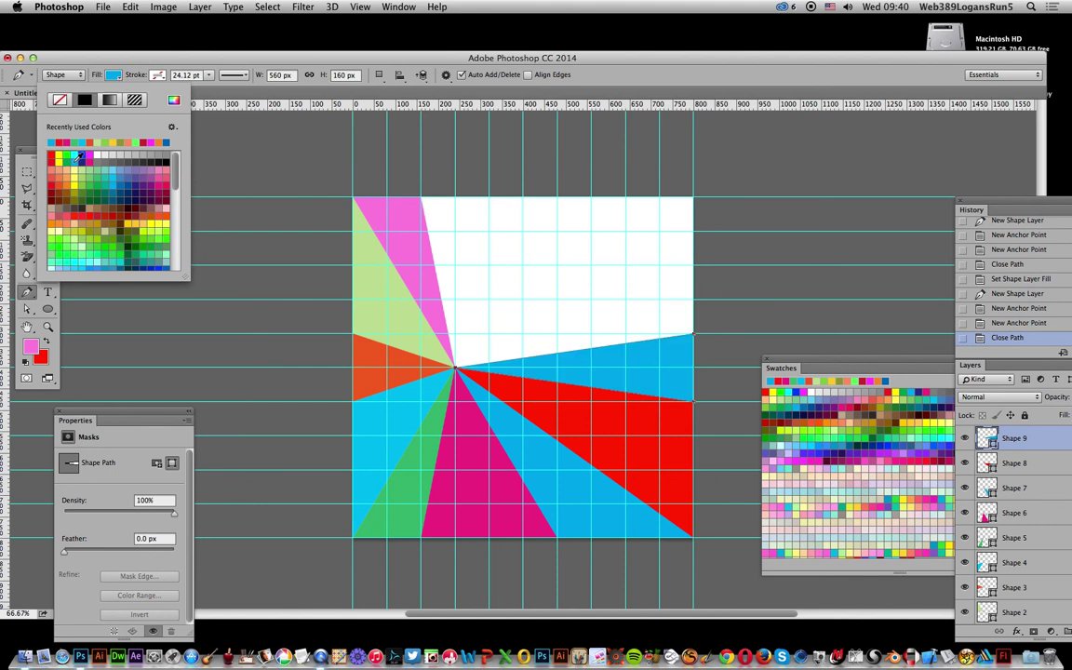
{"action": "left_click", "coordinate": [138, 203]}
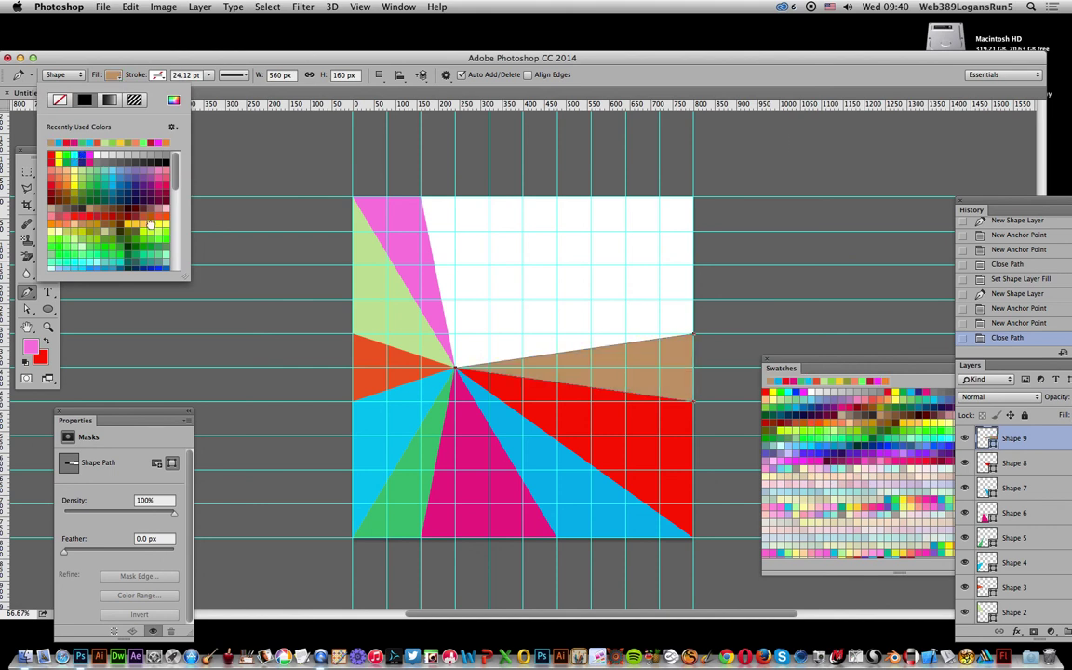
{"action": "left_click", "coordinate": [139, 197]}
{"action": "left_click", "coordinate": [758, 67]}
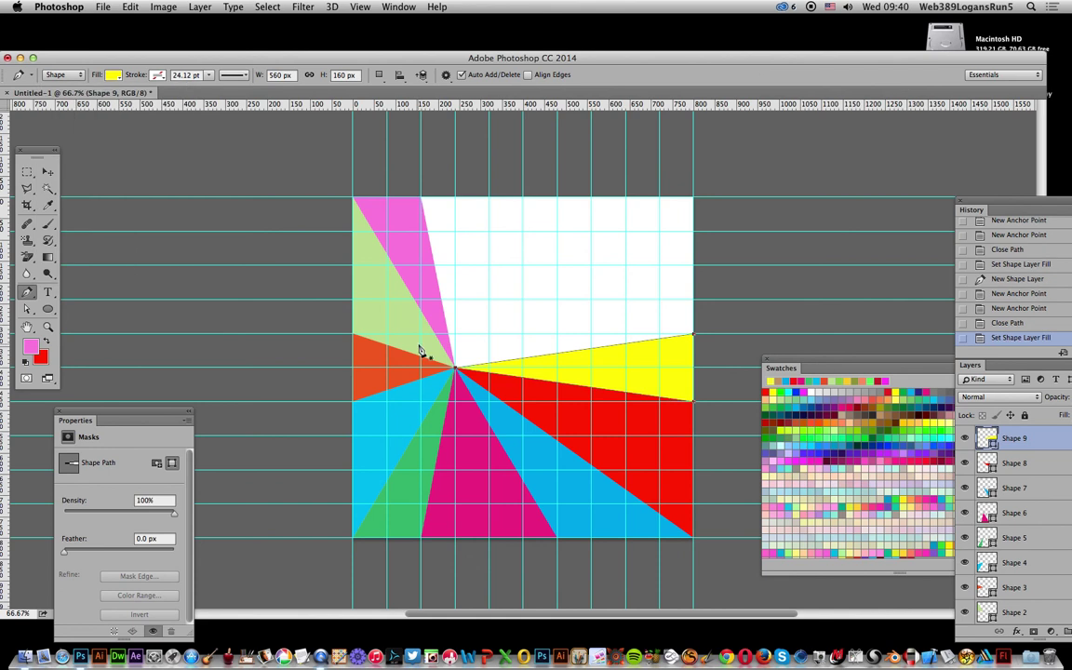
Draw a 560 by 400 px triangle above the yellow one, reaching the canvas's top-right corner, and fill it green.
{"action": "left_click", "coordinate": [693, 198]}
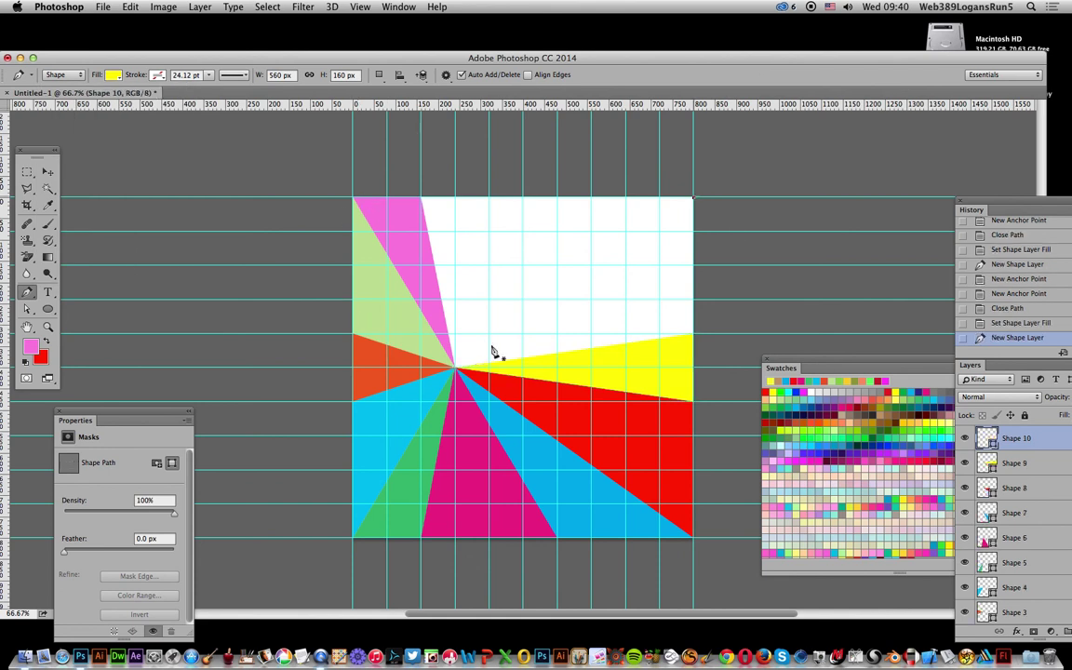
{"action": "left_click", "coordinate": [456, 370]}
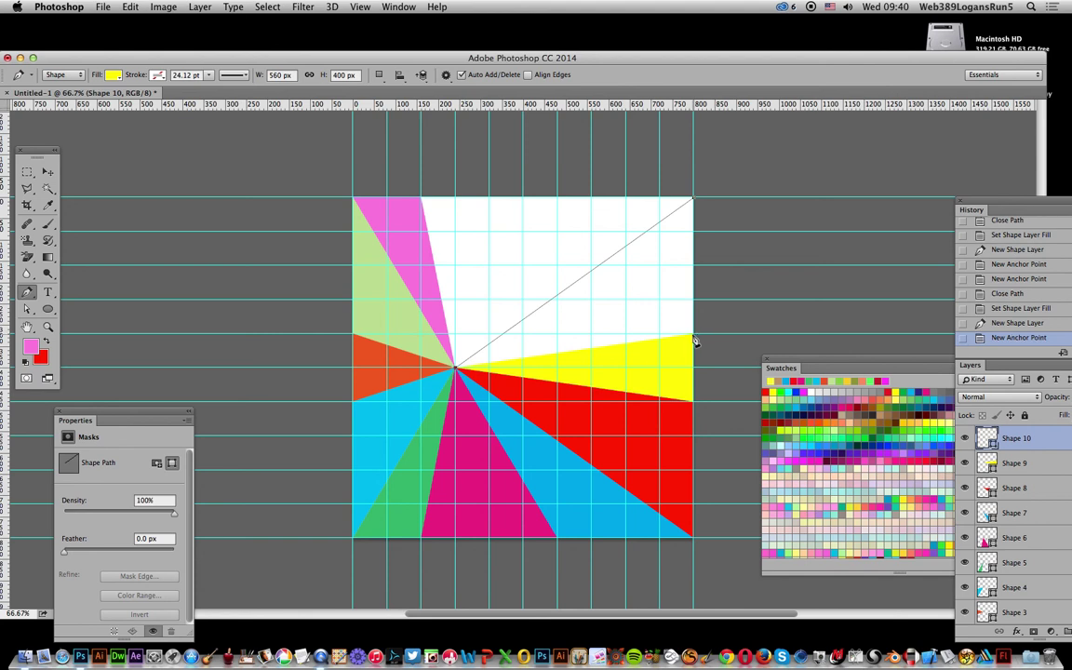
{"action": "left_click", "coordinate": [693, 333]}
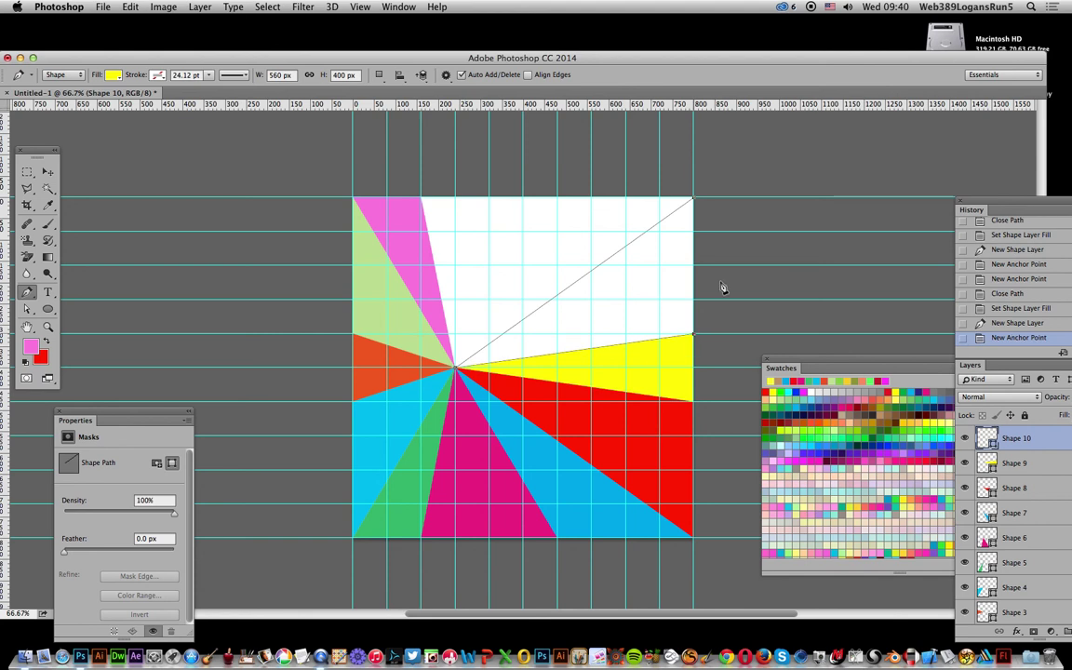
{"action": "left_click", "coordinate": [694, 201]}
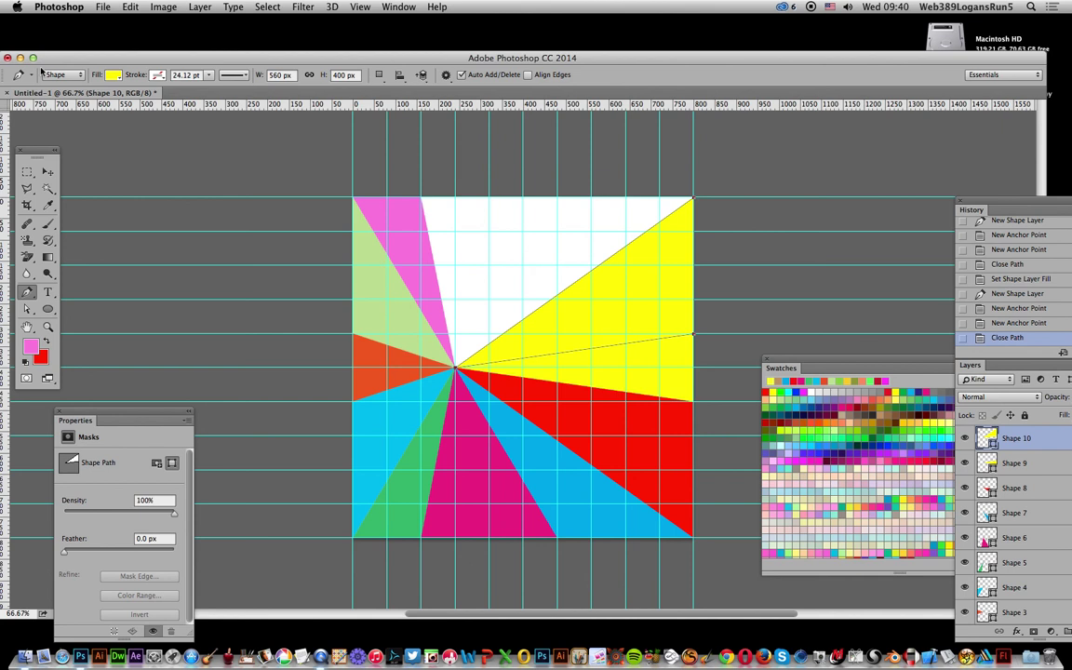
{"action": "left_click", "coordinate": [113, 74]}
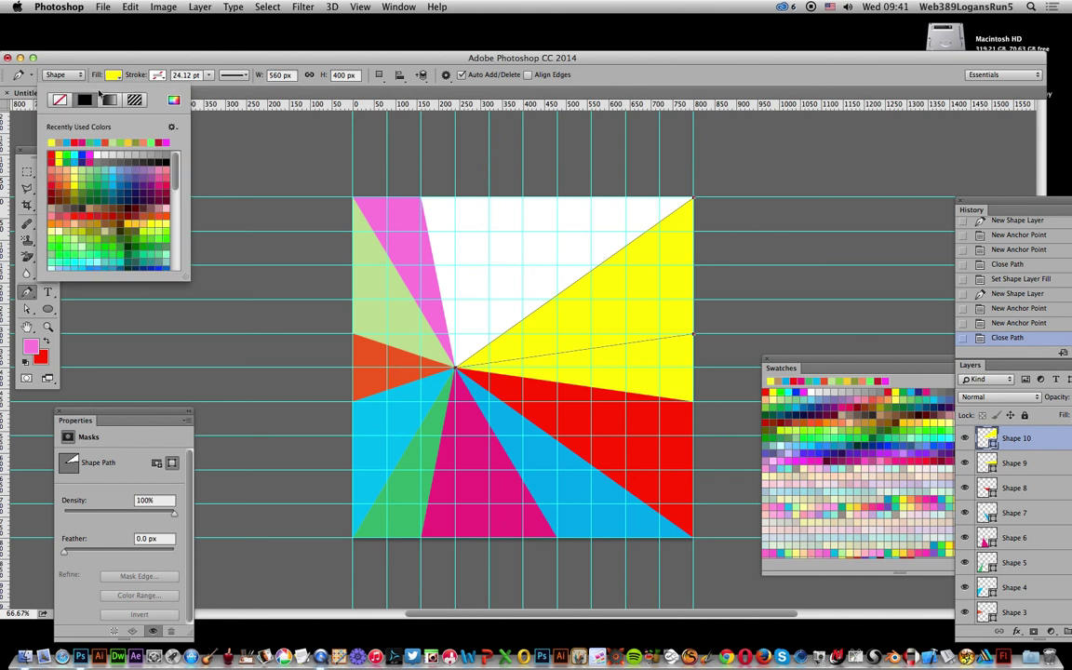
{"action": "left_click", "coordinate": [90, 166]}
{"action": "left_click", "coordinate": [595, 68]}
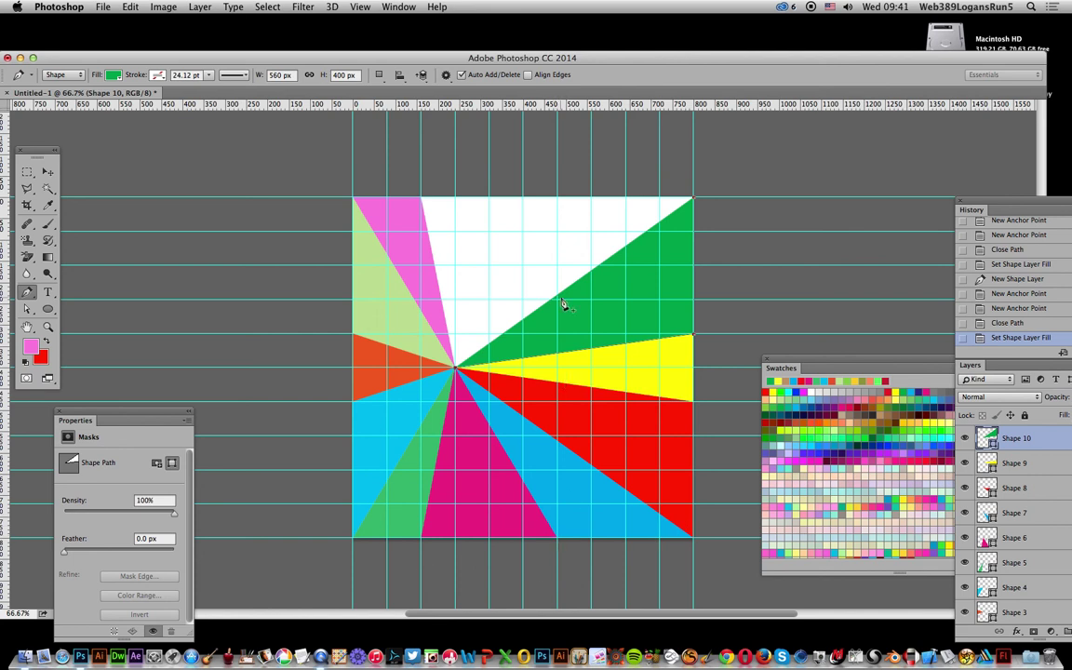
Draw a 560 by 400 px triangle with its base on the canvas's top edge, from the sixth column guide to the right corner, and fill it dark brown.
{"action": "left_click", "coordinate": [557, 199]}
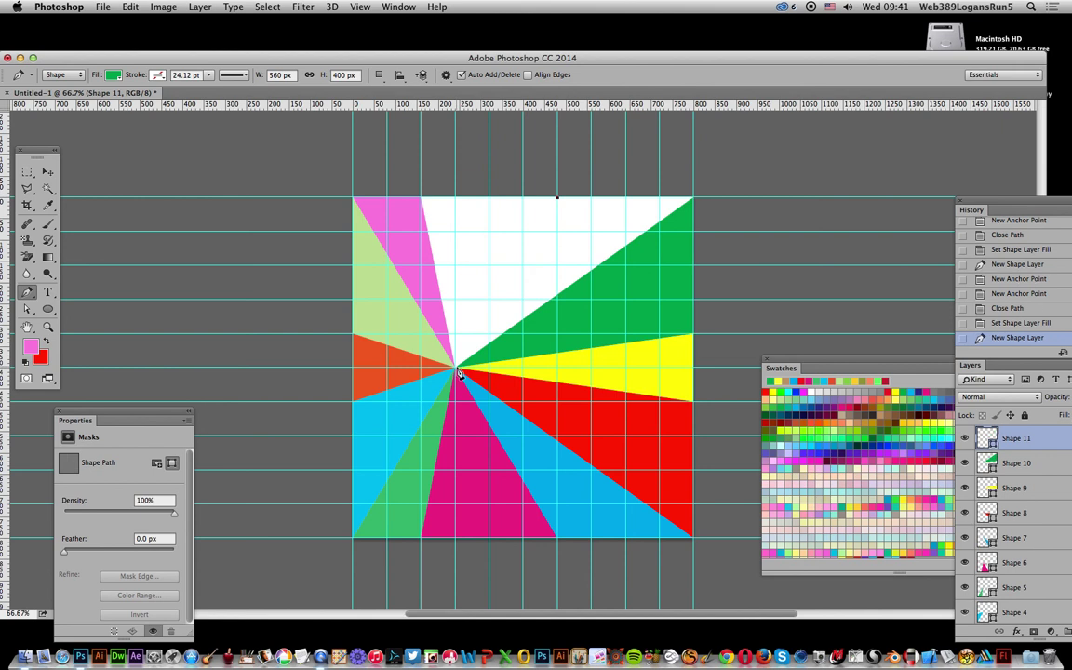
{"action": "left_click", "coordinate": [455, 369]}
{"action": "left_click", "coordinate": [692, 198]}
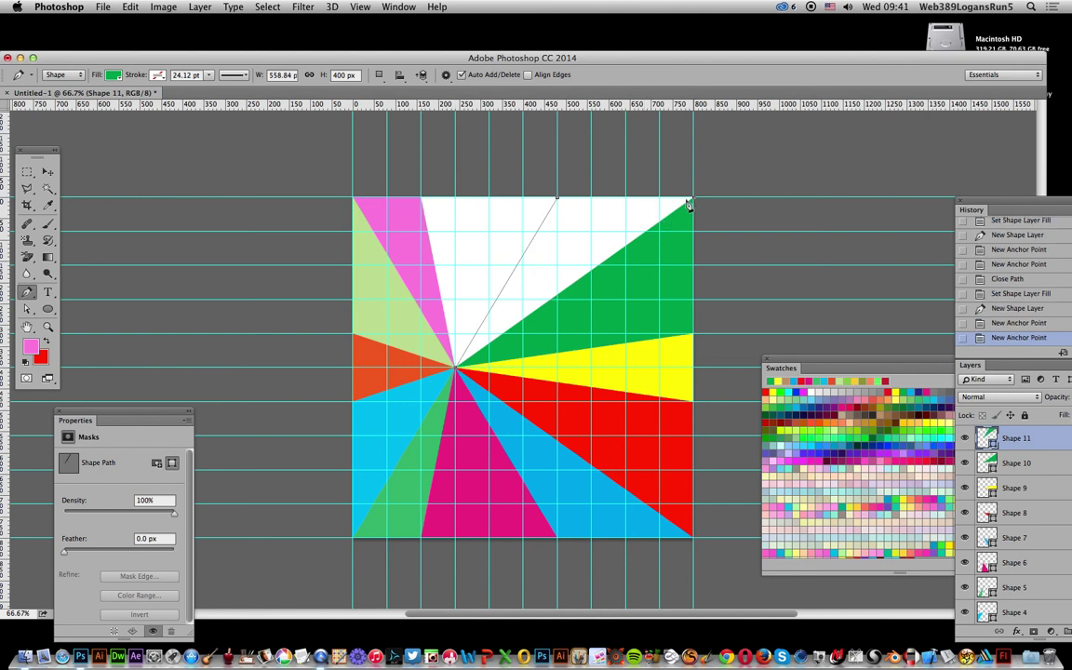
{"action": "left_click", "coordinate": [558, 201]}
{"action": "left_click", "coordinate": [112, 75]}
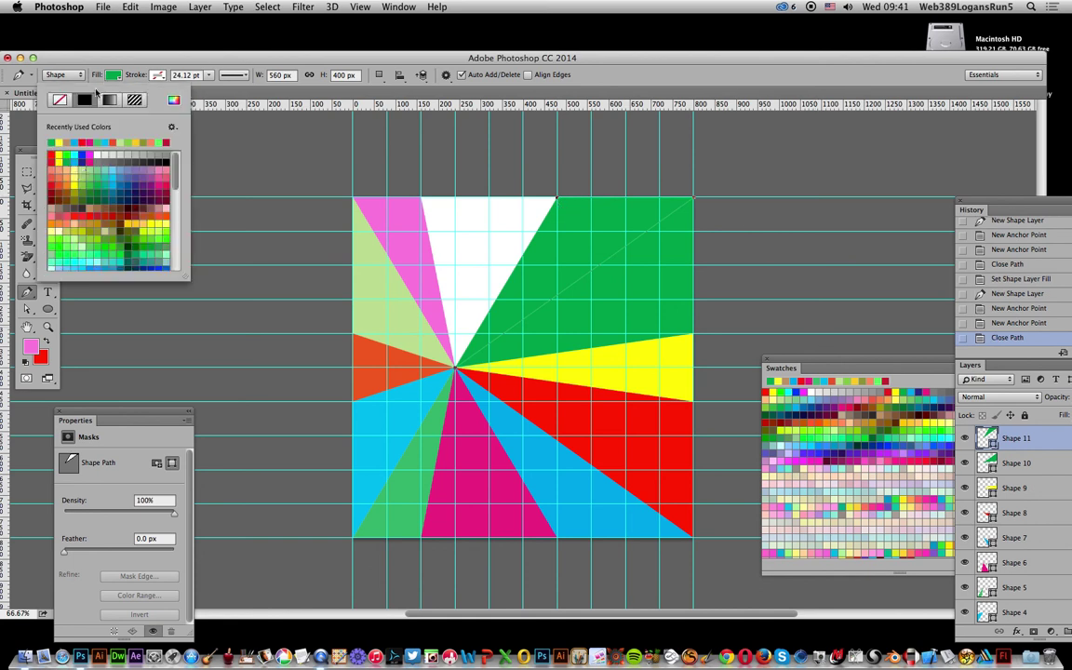
{"action": "left_click", "coordinate": [65, 177]}
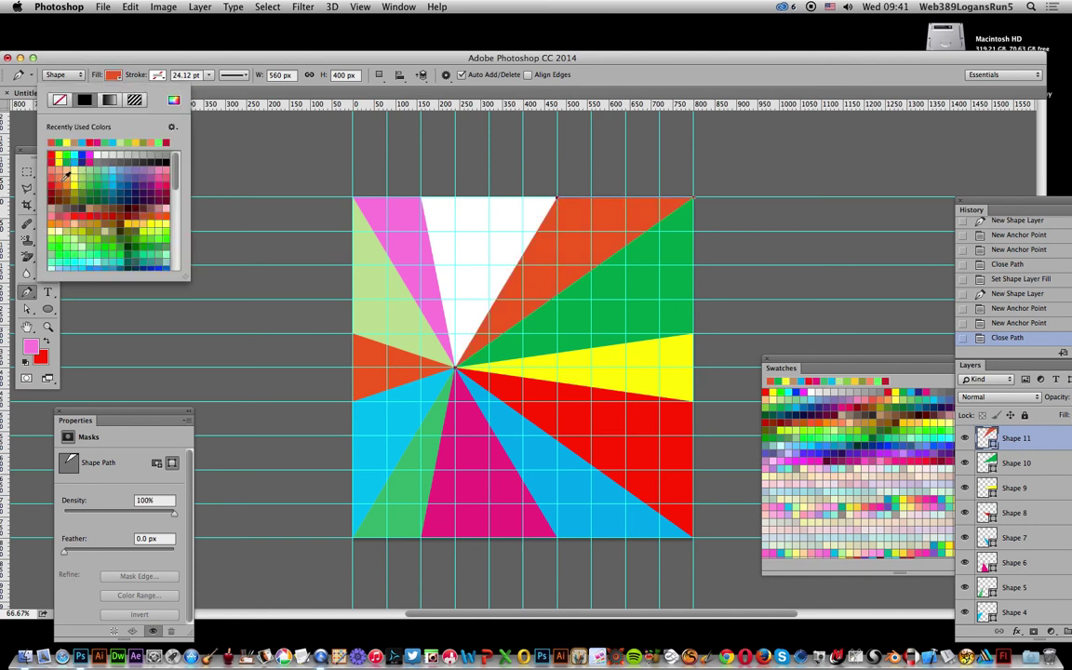
{"action": "left_click", "coordinate": [64, 196]}
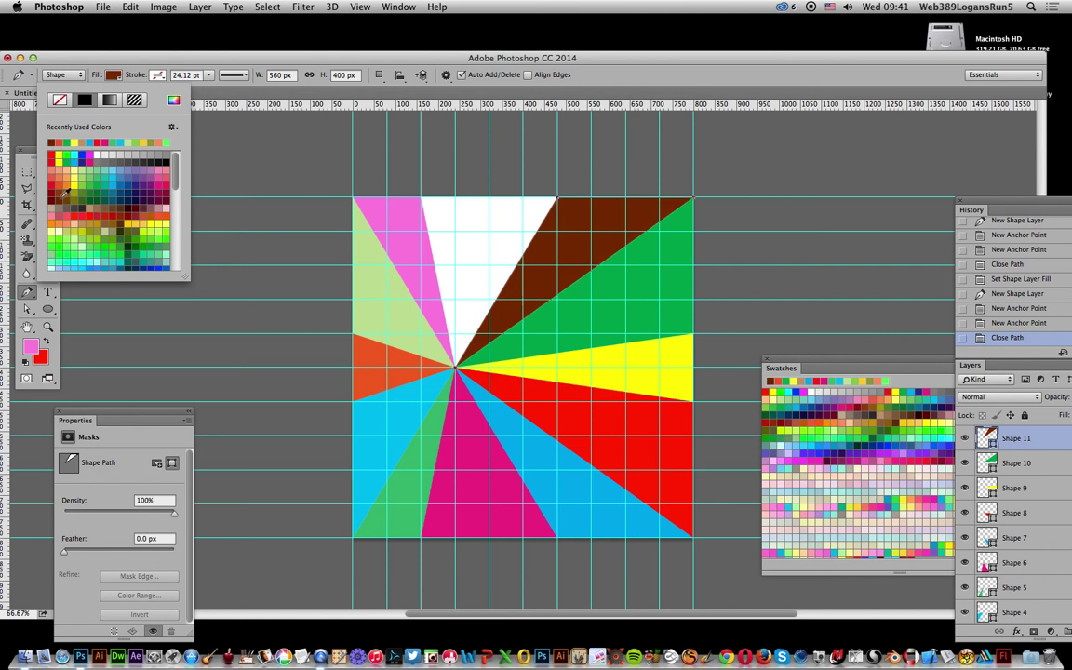
{"action": "left_click", "coordinate": [468, 224]}
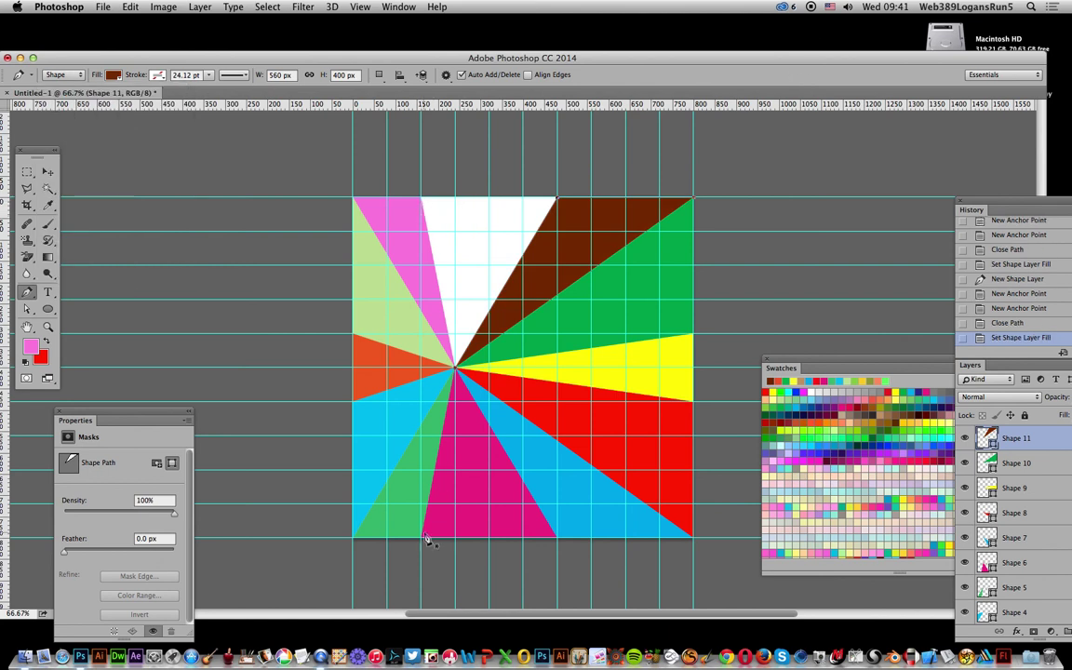
Draw a 320 by 400 px triangle from the shared centre to the canvas's top edge between the second and sixth column guides, and fill it magenta.
{"action": "left_click", "coordinate": [421, 198]}
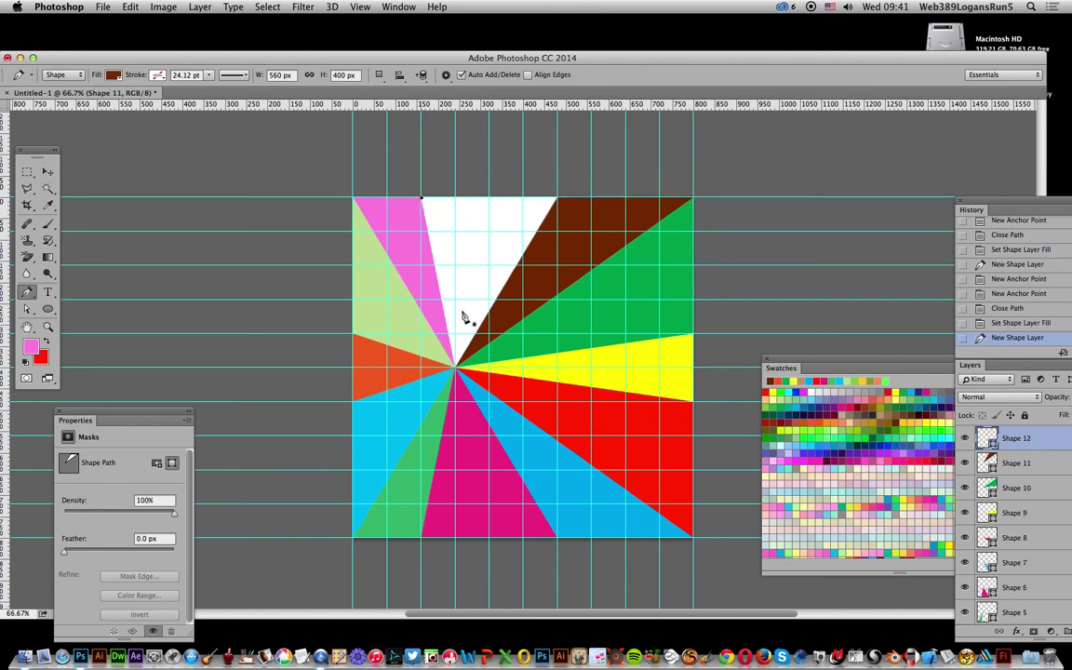
{"action": "left_click", "coordinate": [455, 370]}
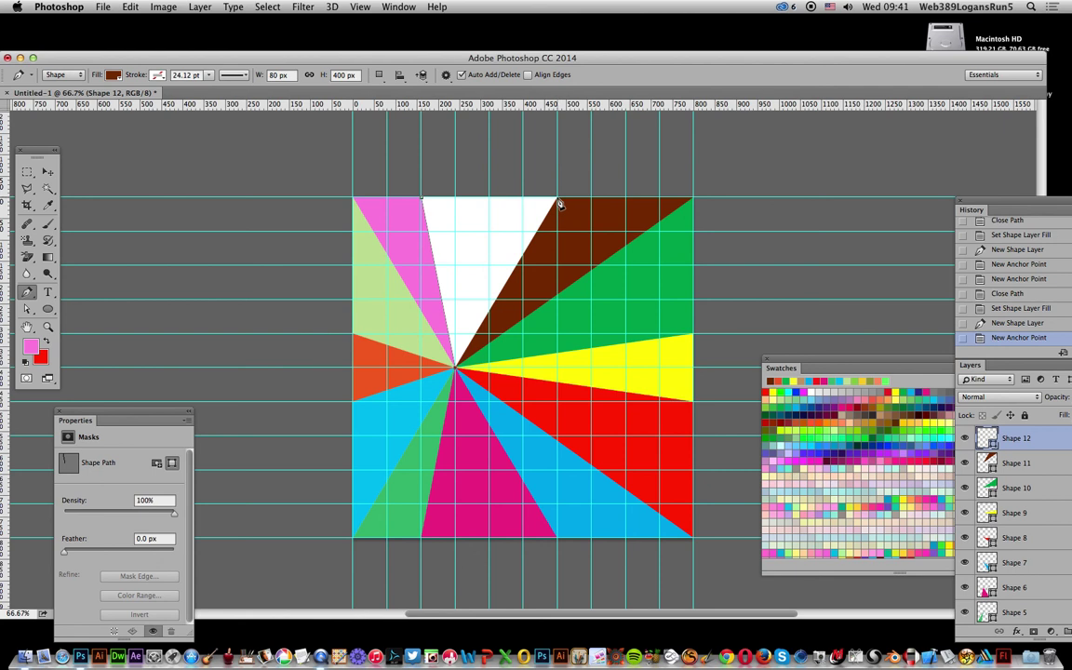
{"action": "left_click", "coordinate": [557, 199]}
{"action": "left_click", "coordinate": [423, 200]}
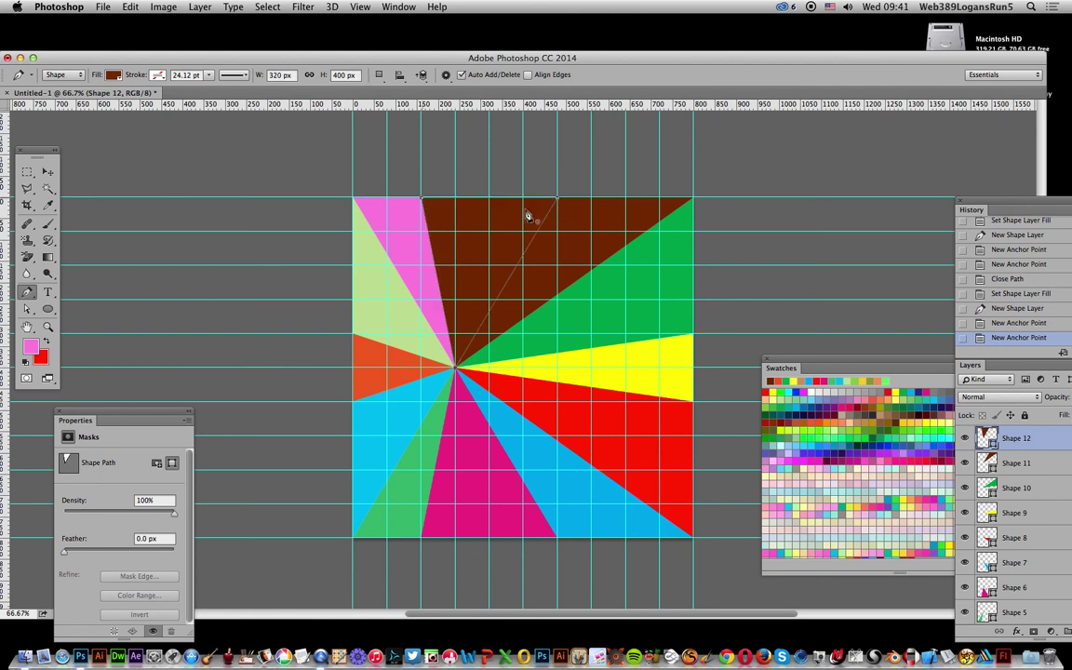
{"action": "left_click", "coordinate": [113, 74]}
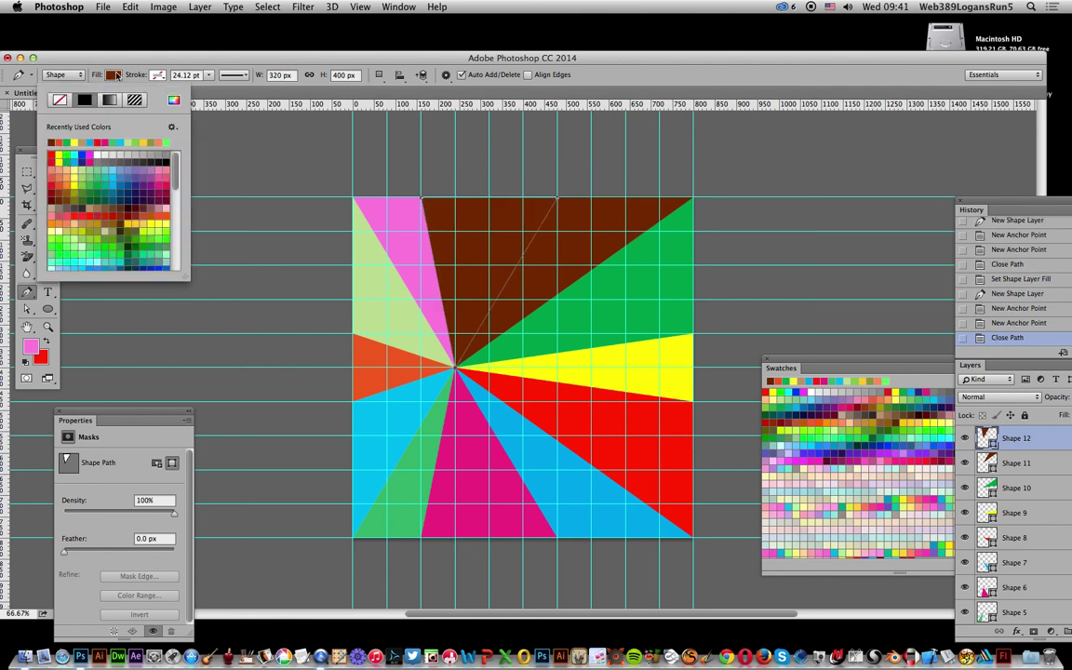
{"action": "left_click", "coordinate": [160, 182]}
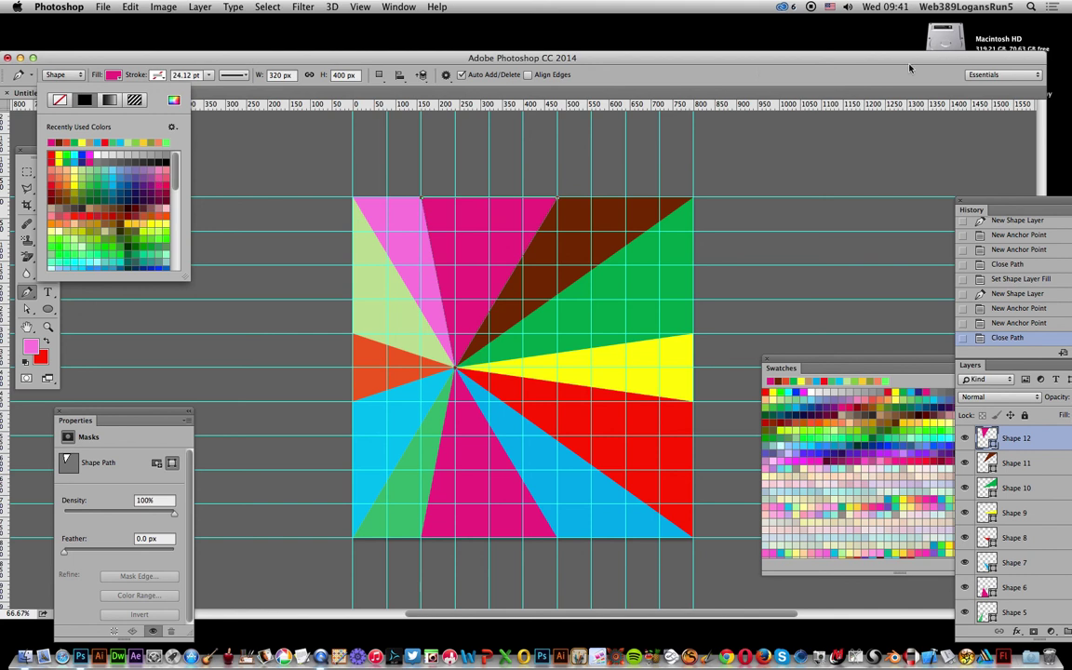
{"action": "left_click", "coordinate": [801, 62]}
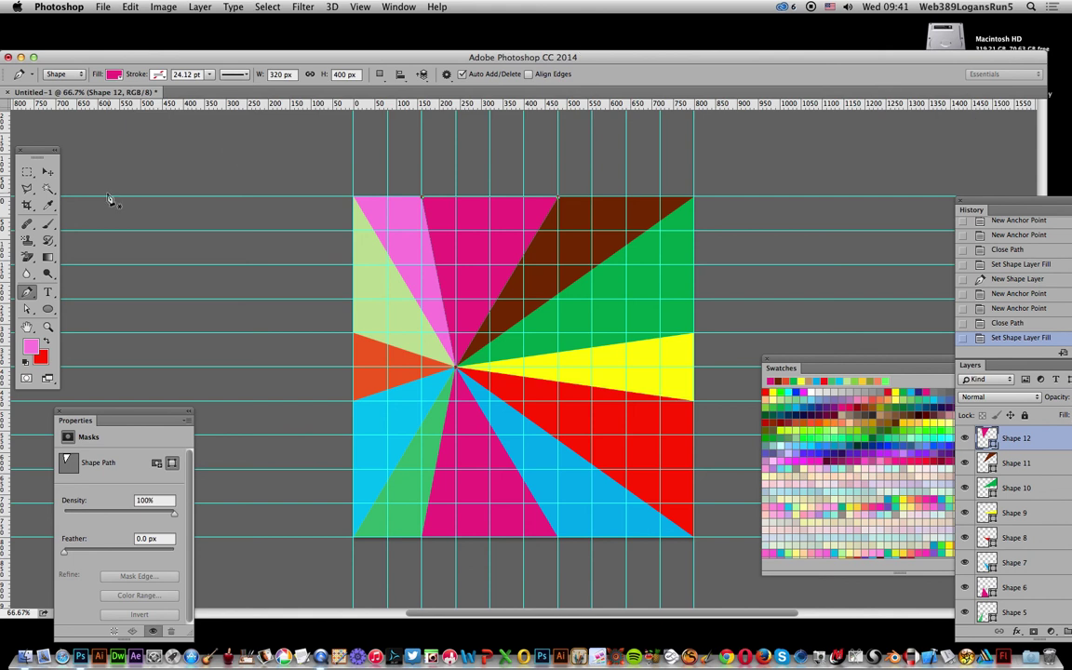
Flatten the image and define the whole multicoloured design as a pattern with the default name.
{"action": "left_click", "coordinate": [47, 171]}
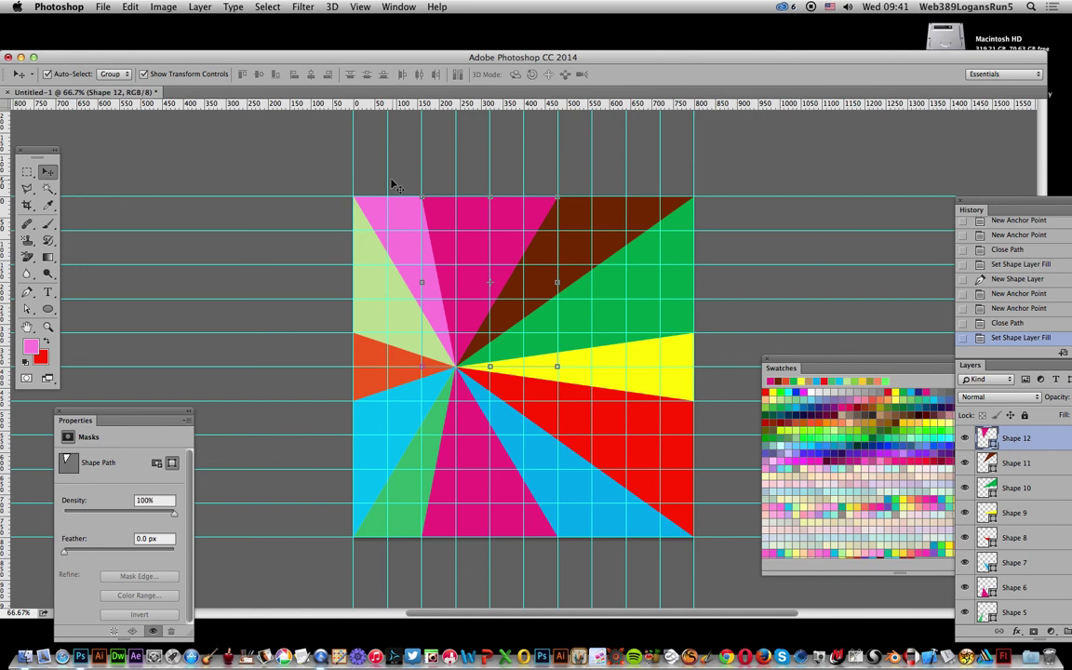
{"action": "left_click", "coordinate": [304, 149]}
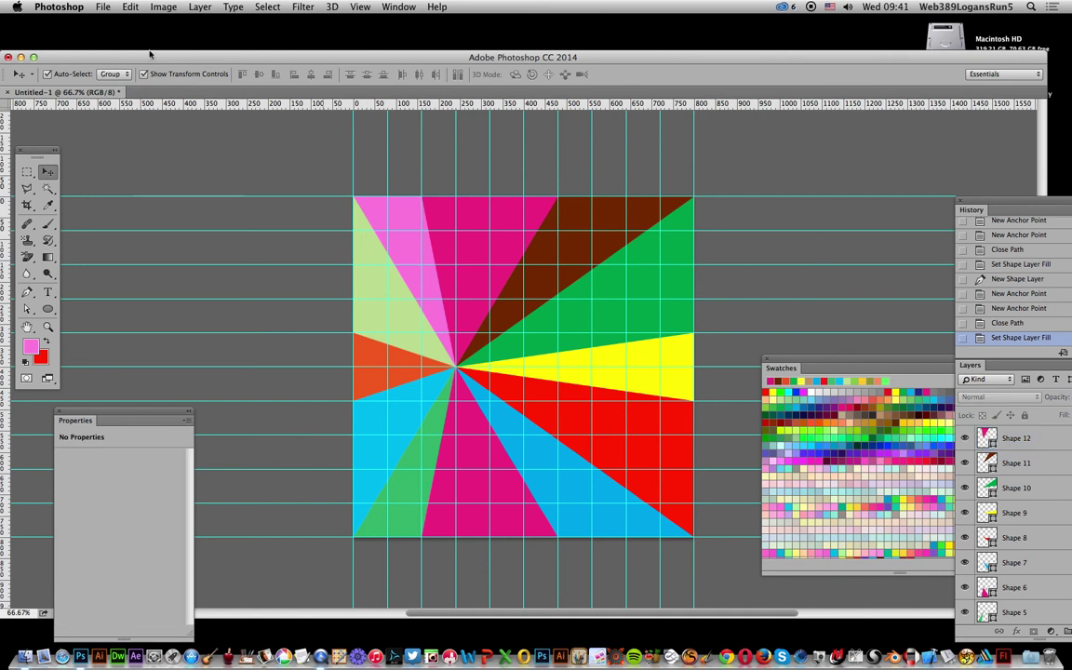
{"action": "left_click", "coordinate": [200, 7]}
{"action": "left_click", "coordinate": [232, 414]}
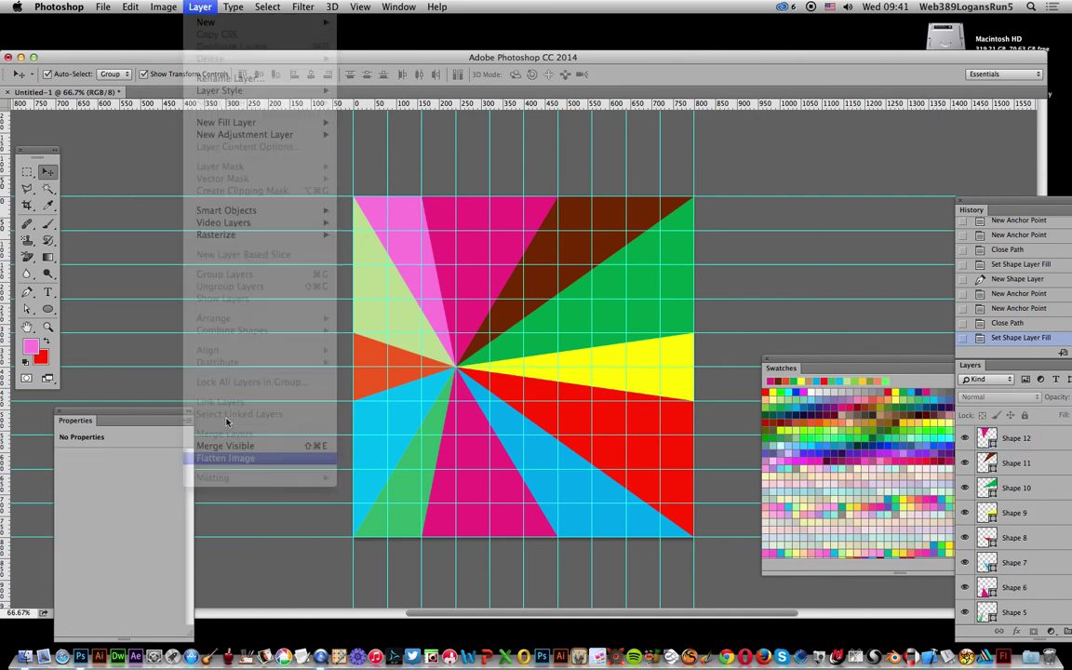
{"action": "left_click", "coordinate": [130, 7]}
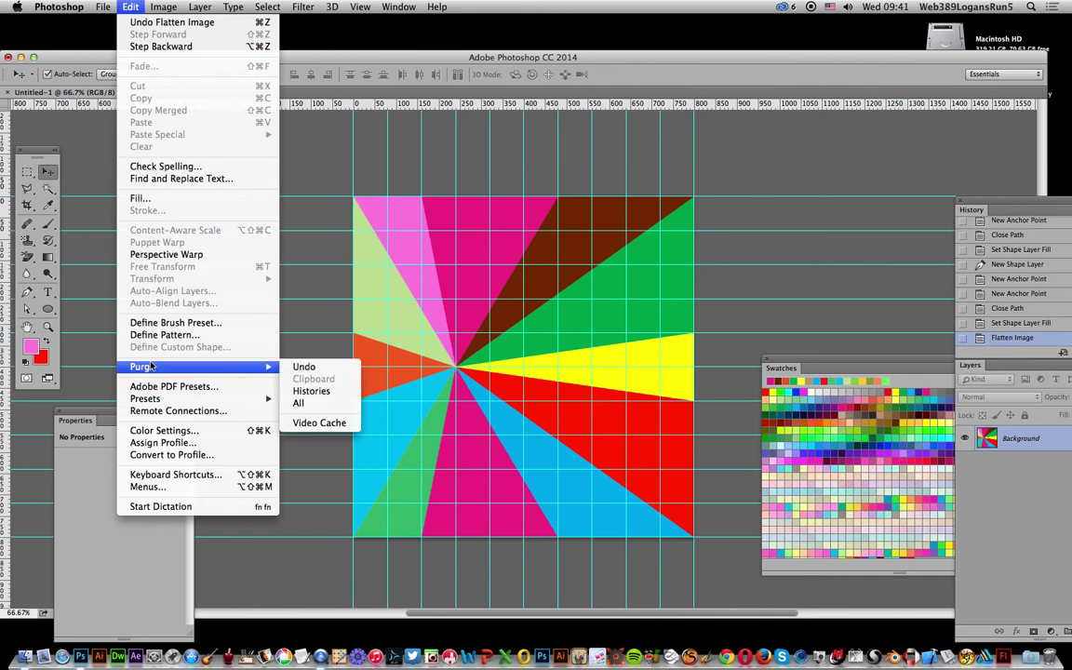
{"action": "left_click", "coordinate": [160, 335]}
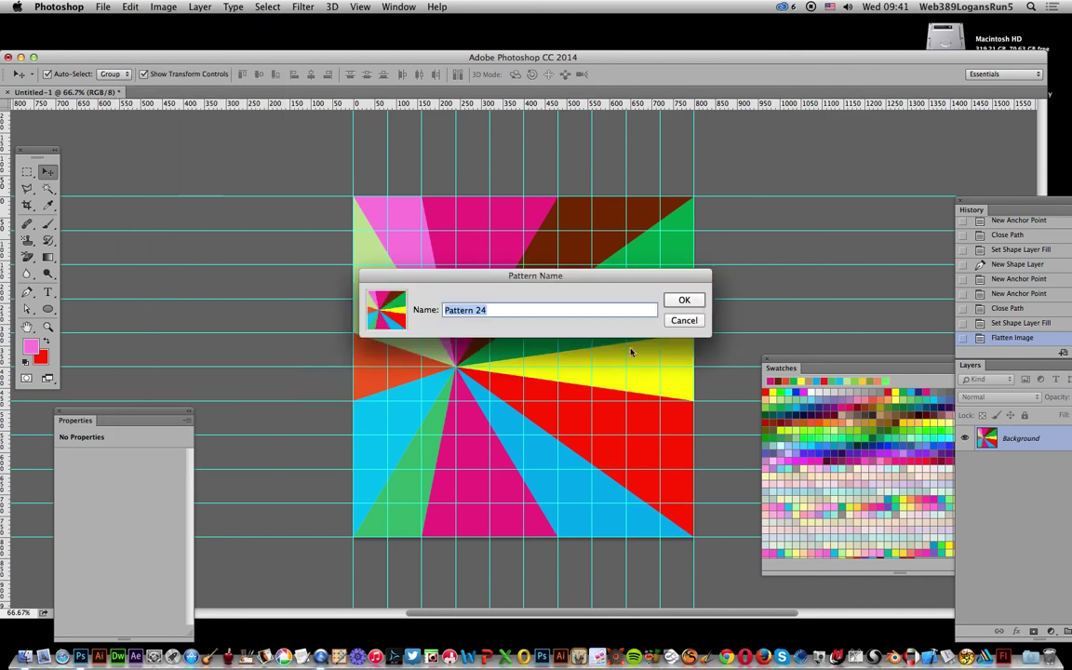
{"action": "left_click", "coordinate": [686, 300]}
Try a pattern fill layer with the newly defined pattern at 50% and 25% scale, and discard it.
{"action": "left_click", "coordinate": [202, 7]}
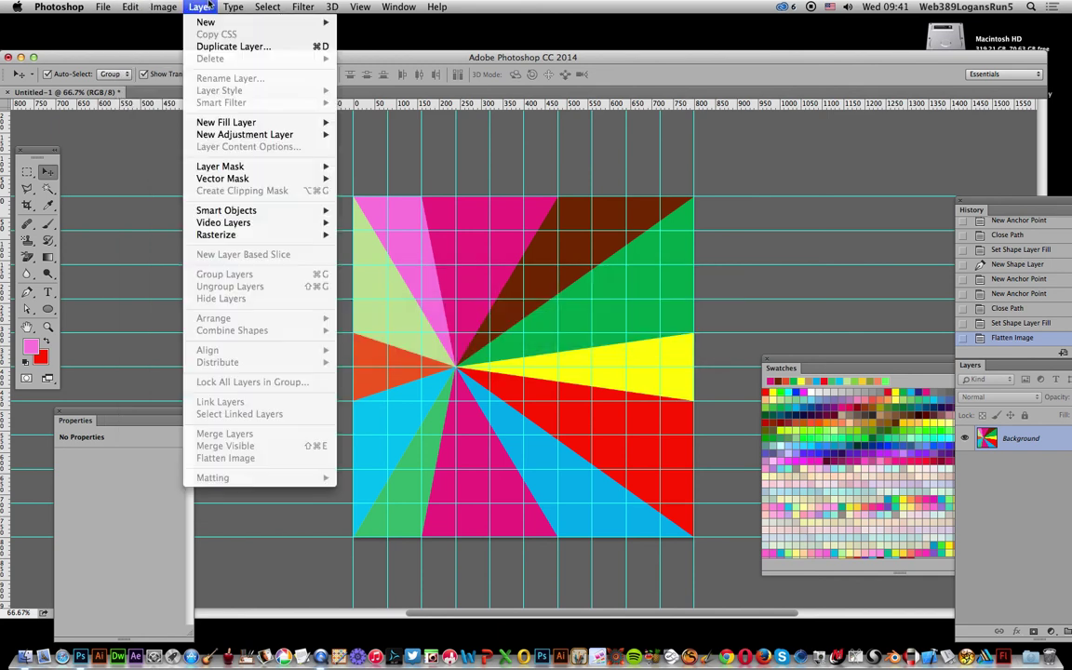
{"action": "mouse_move", "coordinate": [267, 122]}
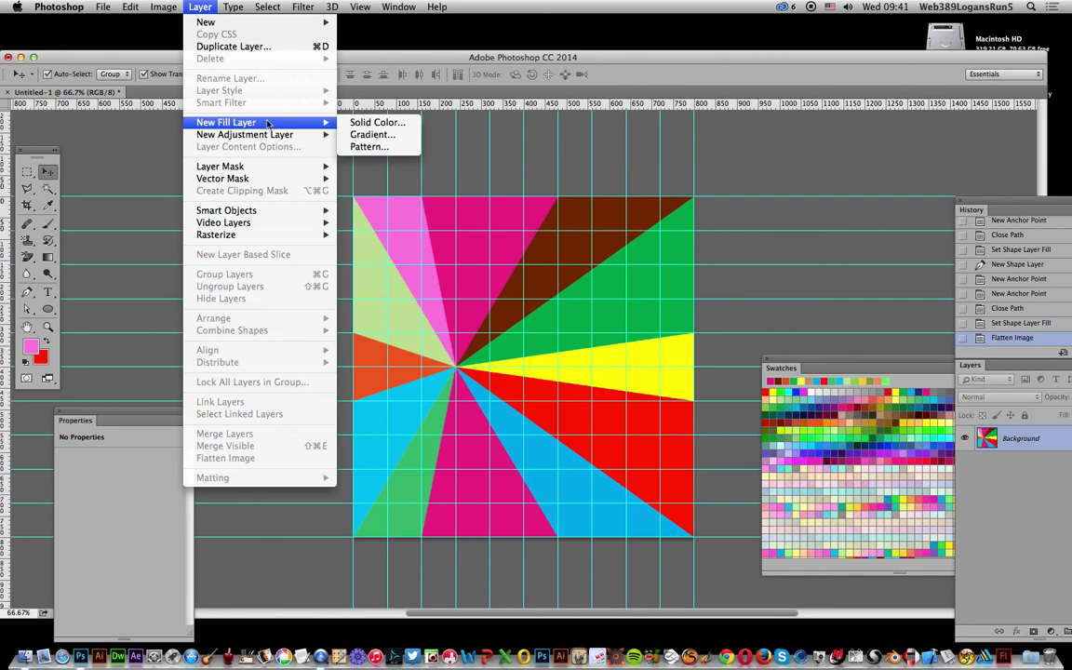
{"action": "left_click", "coordinate": [382, 147]}
{"action": "left_click", "coordinate": [548, 335]}
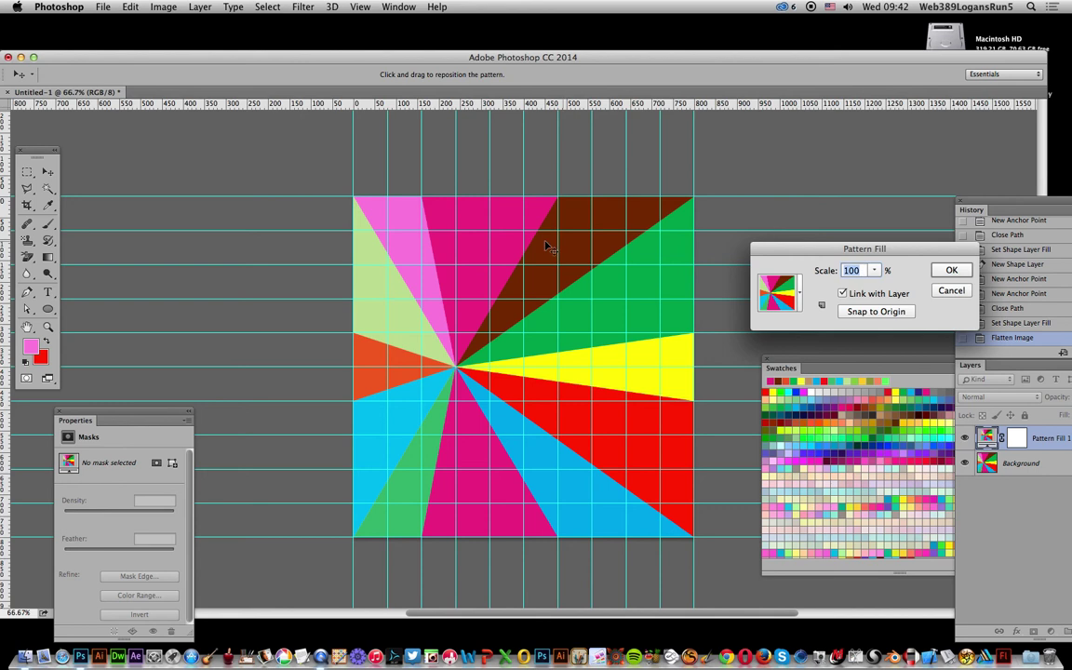
{"action": "type", "text": "50"}
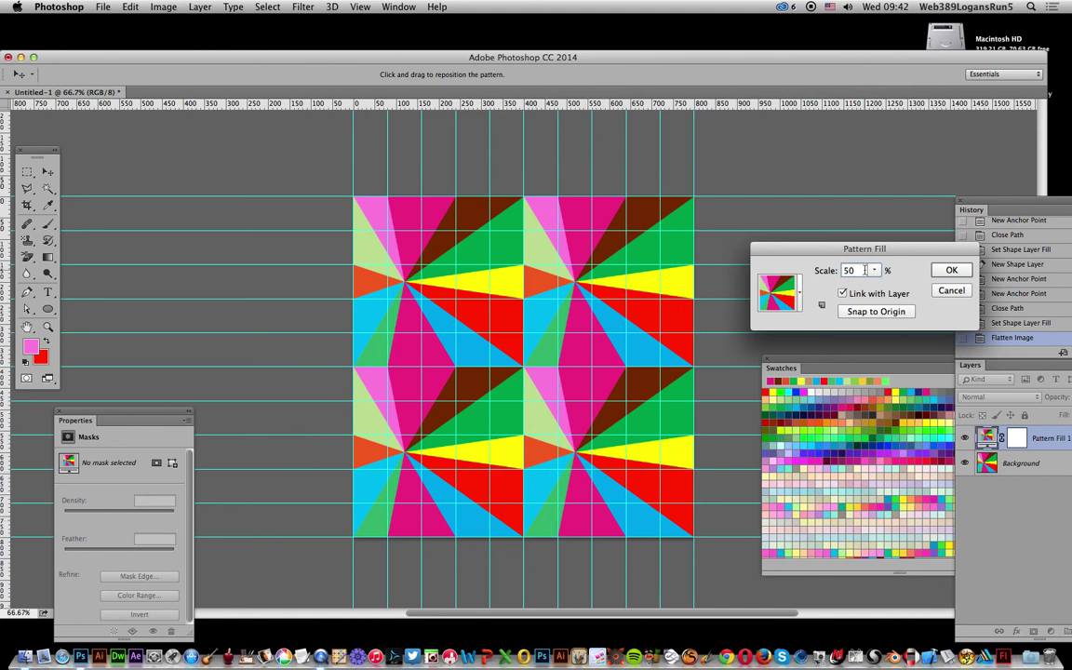
{"action": "type", "text": "25"}
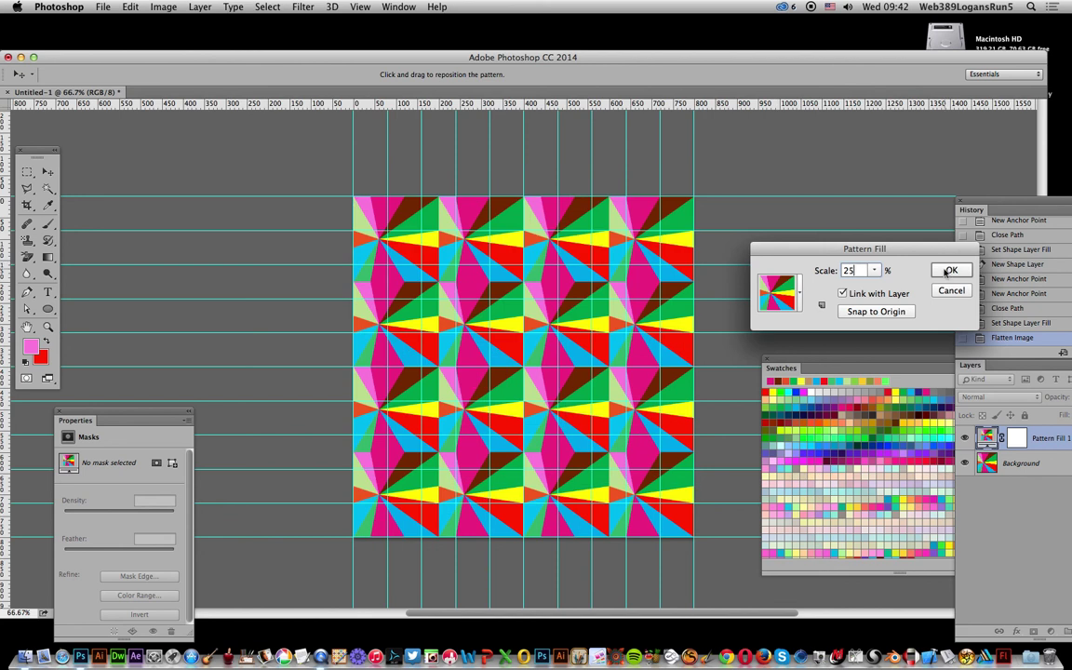
{"action": "left_click", "coordinate": [951, 270]}
{"action": "key", "text": "Escape"}
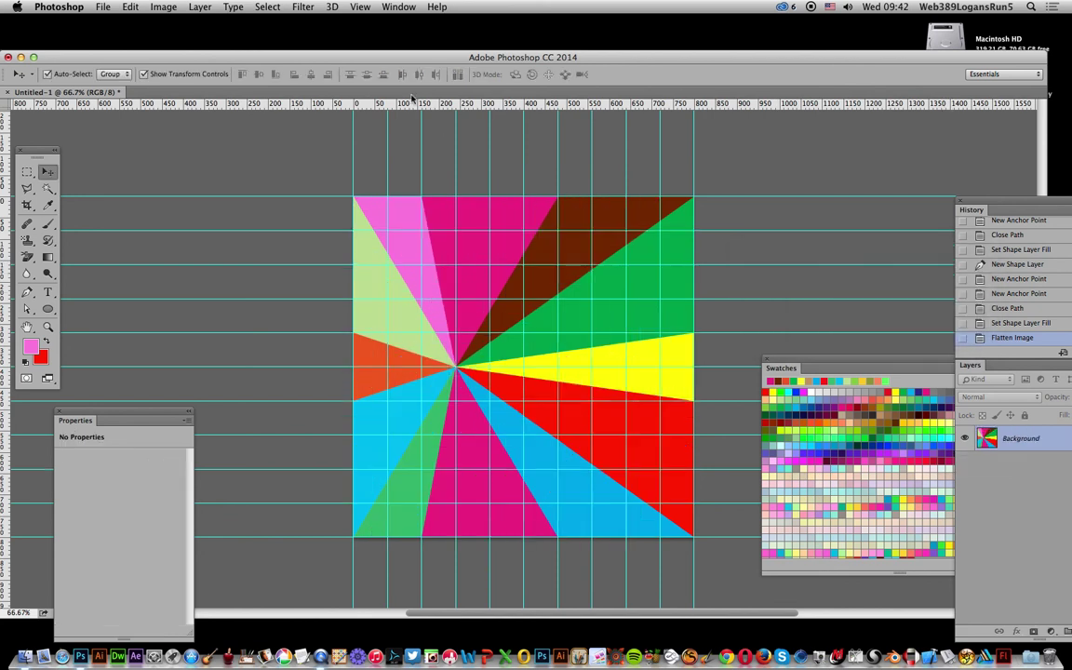
Restore the separate shape layers and move all the triangles' shared centre point between the seventh and eighth column guides, just above the fifth row guide.
{"action": "left_click", "coordinate": [1023, 325]}
{"action": "left_click", "coordinate": [28, 310]}
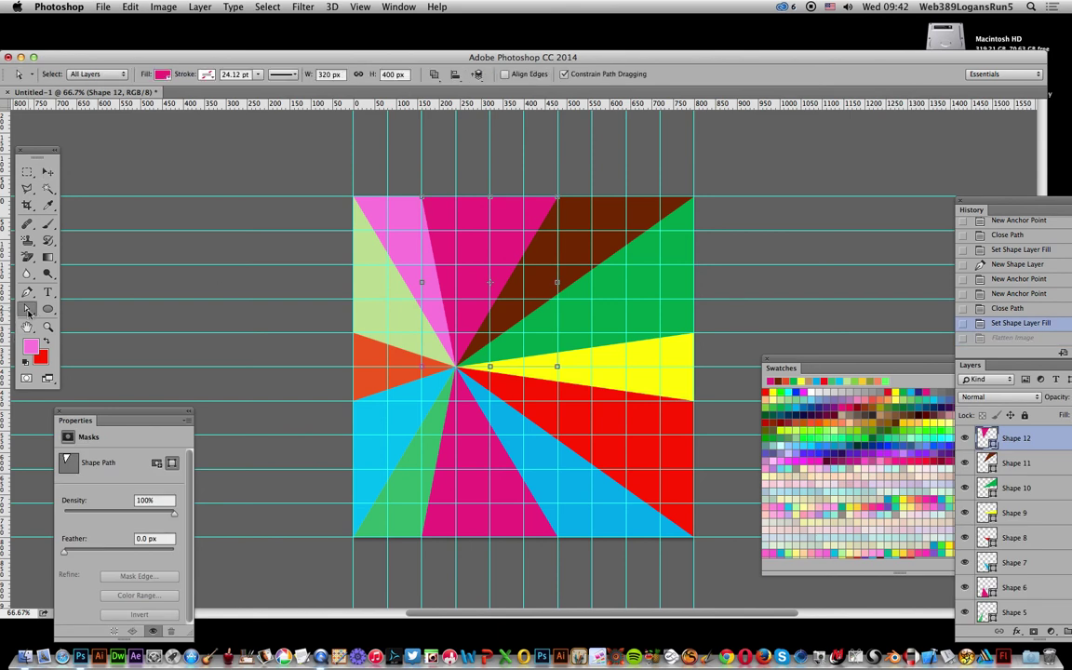
{"action": "left_click", "coordinate": [499, 240]}
{"action": "left_click_drag", "start_coordinate": [28, 309], "coordinate": [92, 326]}
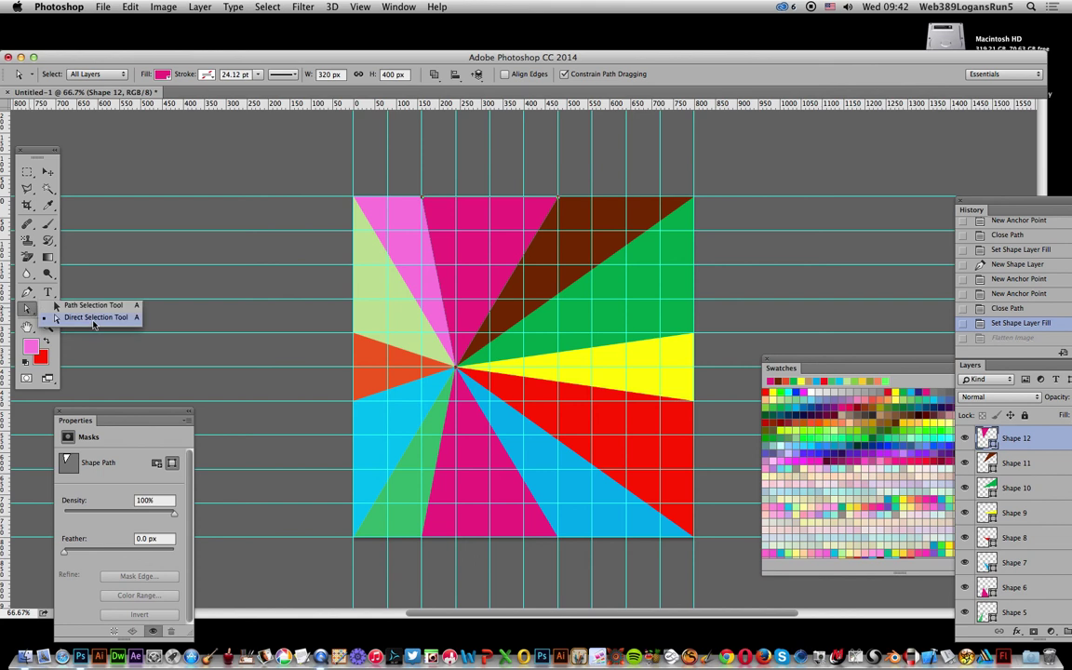
{"action": "left_click", "coordinate": [92, 319]}
{"action": "left_click_drag", "start_coordinate": [418, 346], "coordinate": [438, 370]}
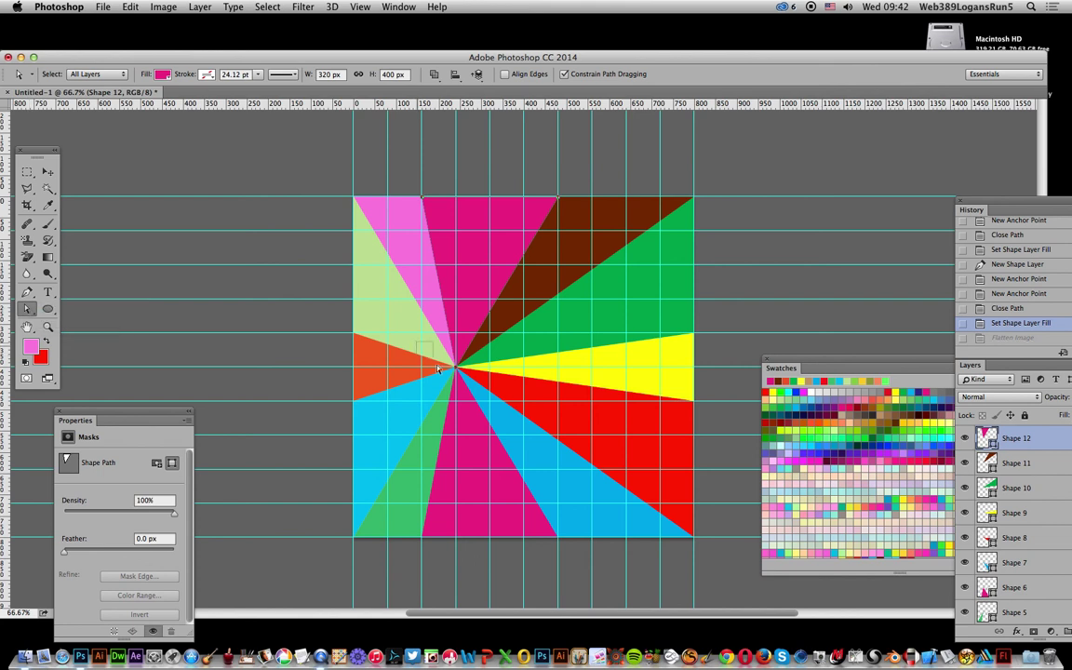
{"action": "left_click_drag", "start_coordinate": [485, 397], "coordinate": [614, 352]}
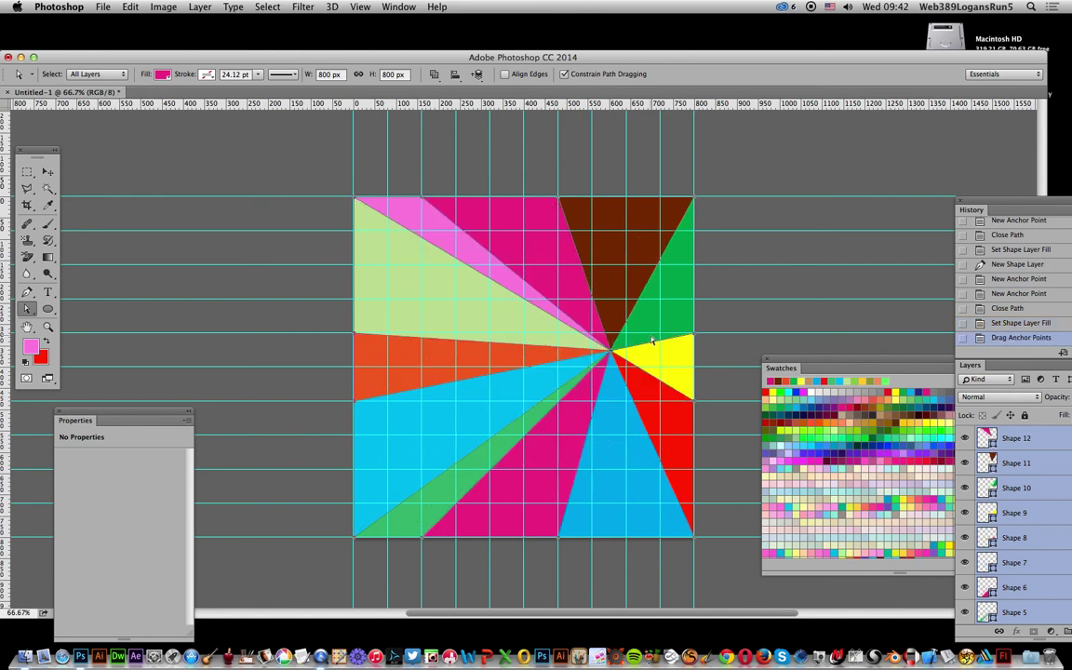
Flatten the reshaped design and define it as another pattern with the default name.
{"action": "left_click", "coordinate": [200, 6]}
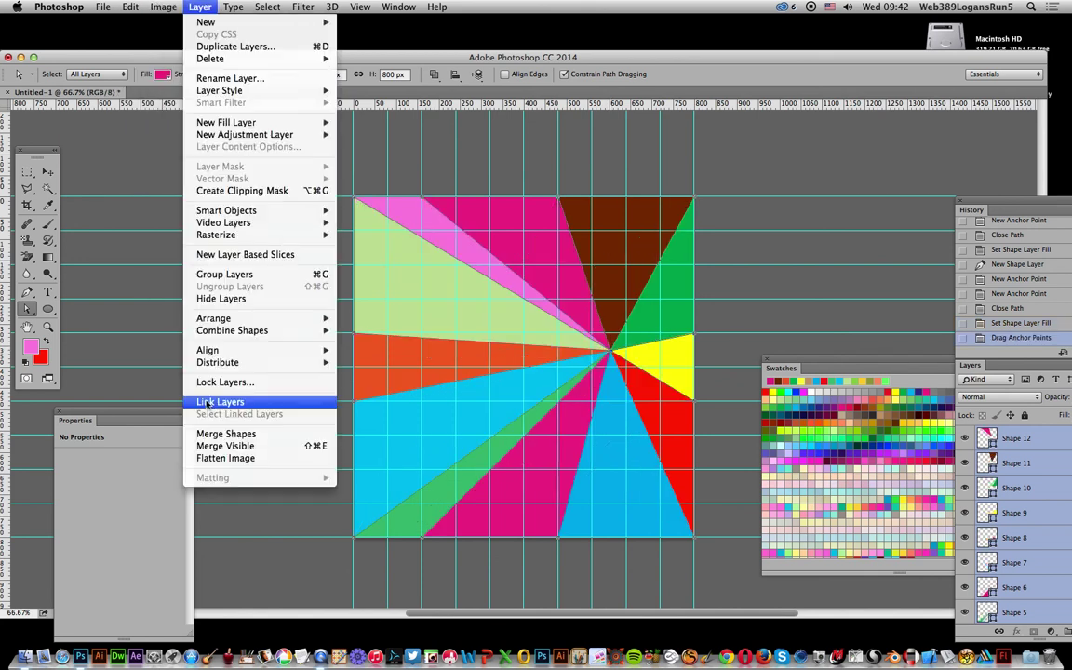
{"action": "left_click", "coordinate": [225, 458]}
{"action": "left_click", "coordinate": [130, 7]}
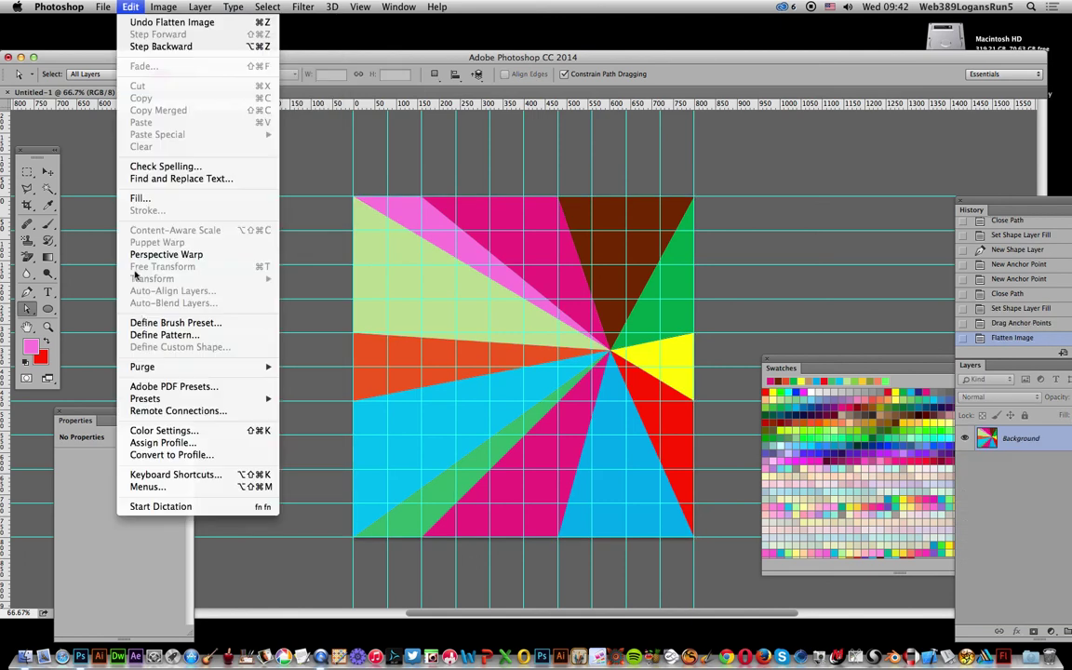
{"action": "left_click", "coordinate": [148, 337]}
{"action": "left_click", "coordinate": [690, 303]}
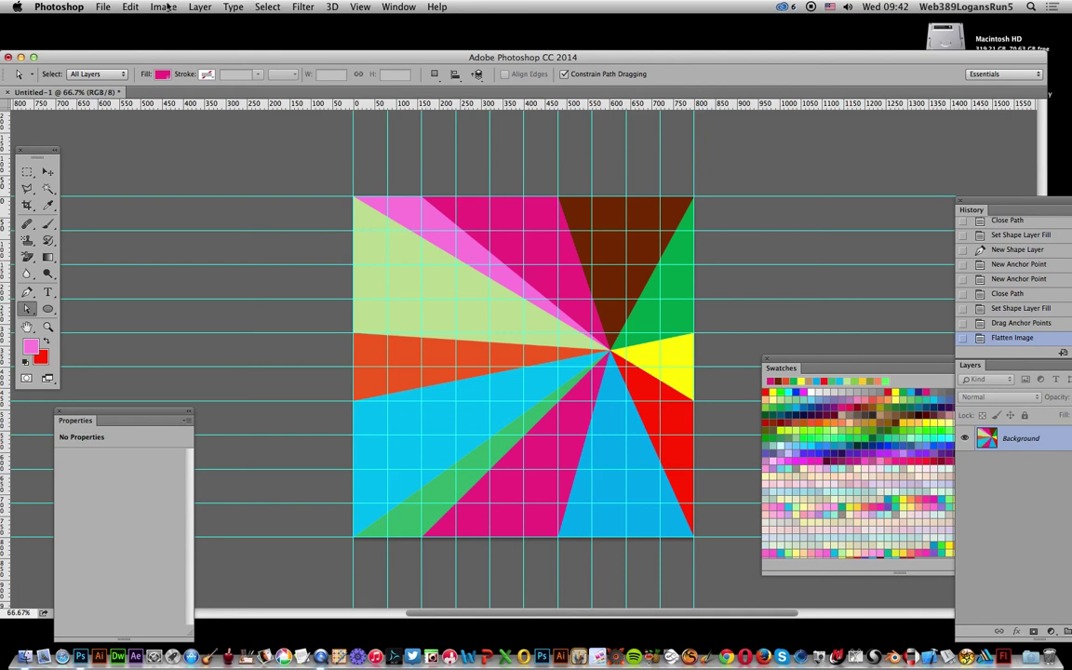
Invert the design's colours and define the inverted version as a new pattern with the default name.
{"action": "left_click", "coordinate": [165, 6]}
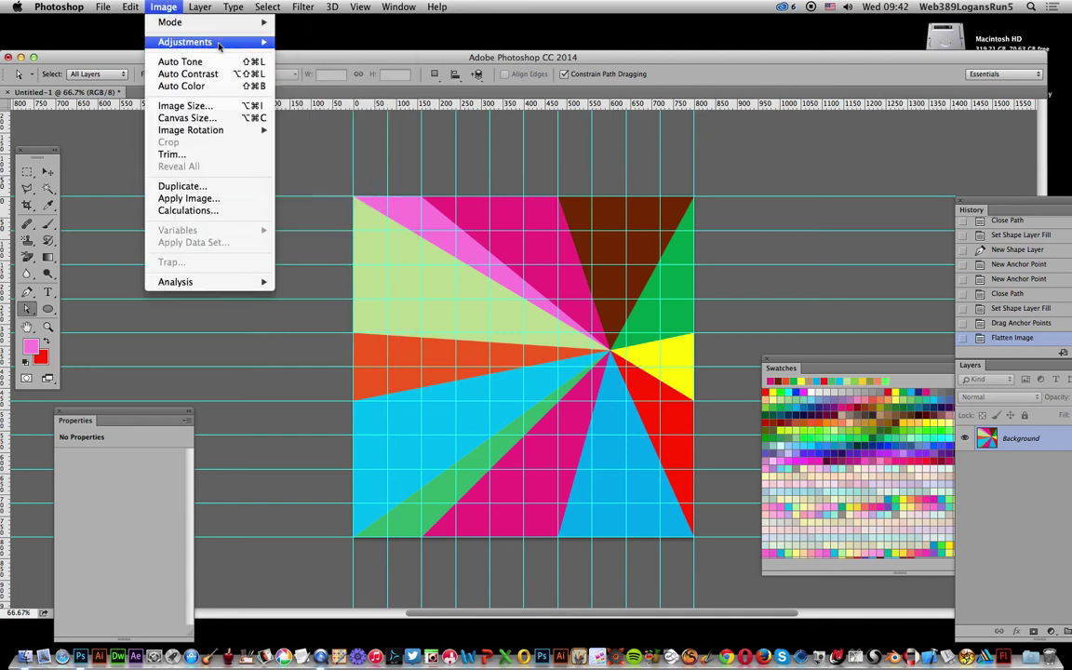
{"action": "mouse_move", "coordinate": [219, 44]}
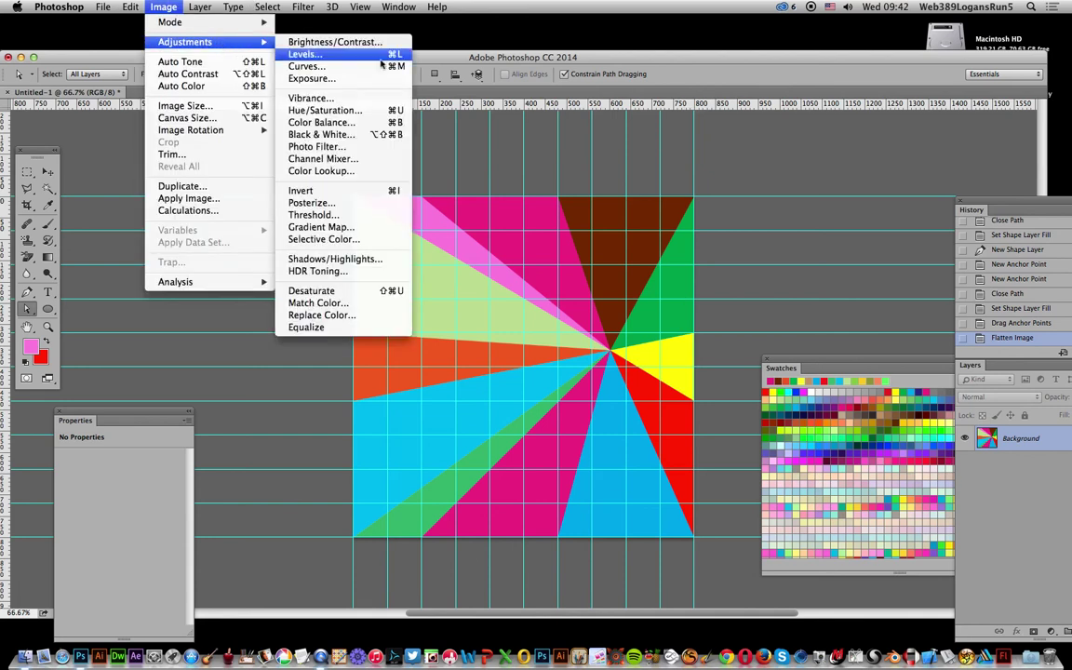
{"action": "left_click", "coordinate": [351, 190]}
{"action": "left_click", "coordinate": [128, 7]}
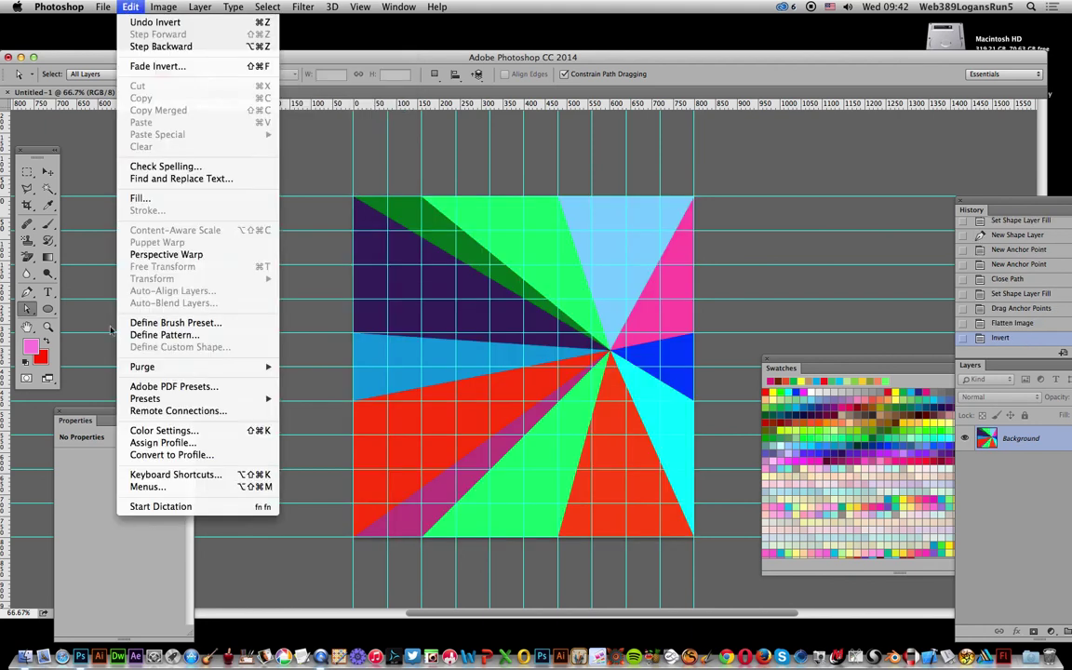
{"action": "left_click", "coordinate": [158, 335]}
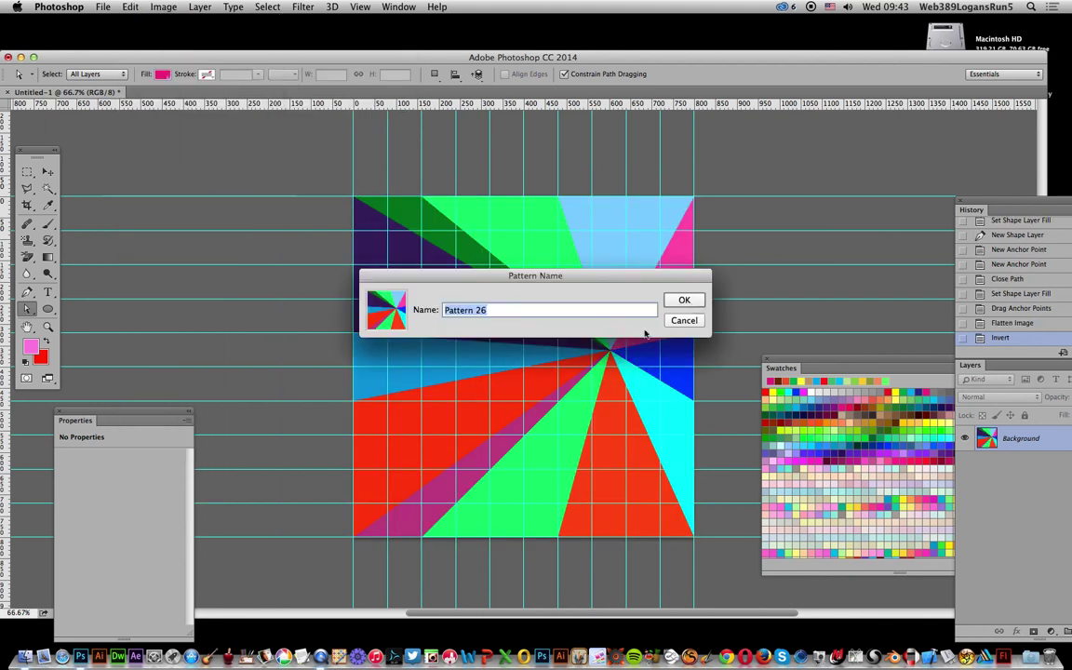
{"action": "left_click", "coordinate": [695, 303]}
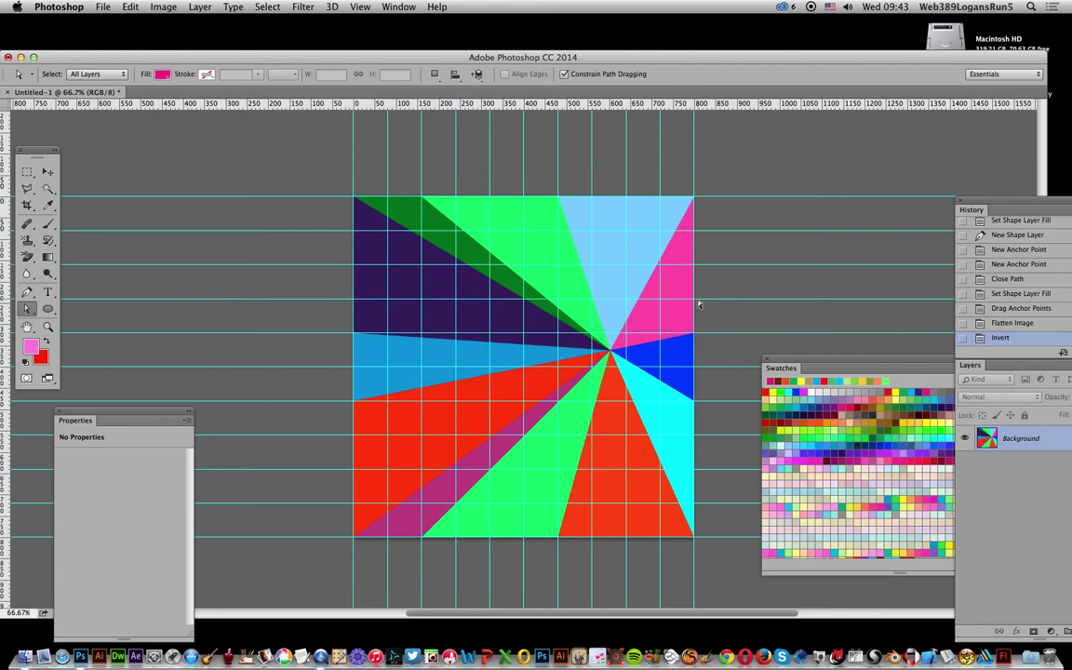
Apply a Photo Filter to the inverted design using Warming Filter (85) at 91% density.
{"action": "left_click", "coordinate": [168, 8]}
{"action": "mouse_move", "coordinate": [168, 42]}
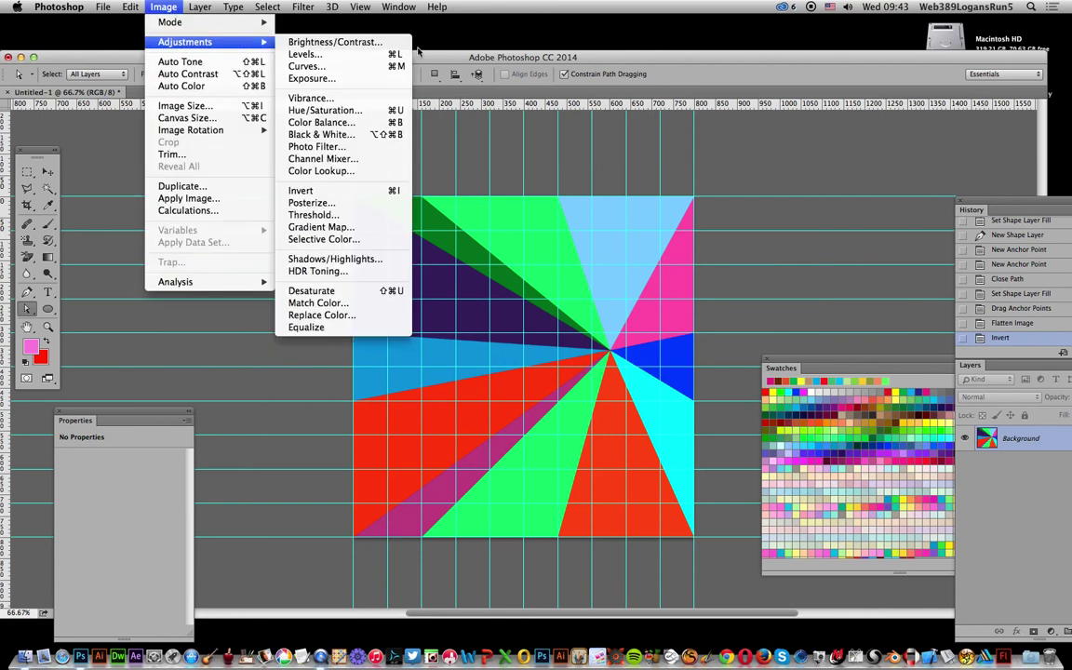
{"action": "left_click", "coordinate": [318, 146]}
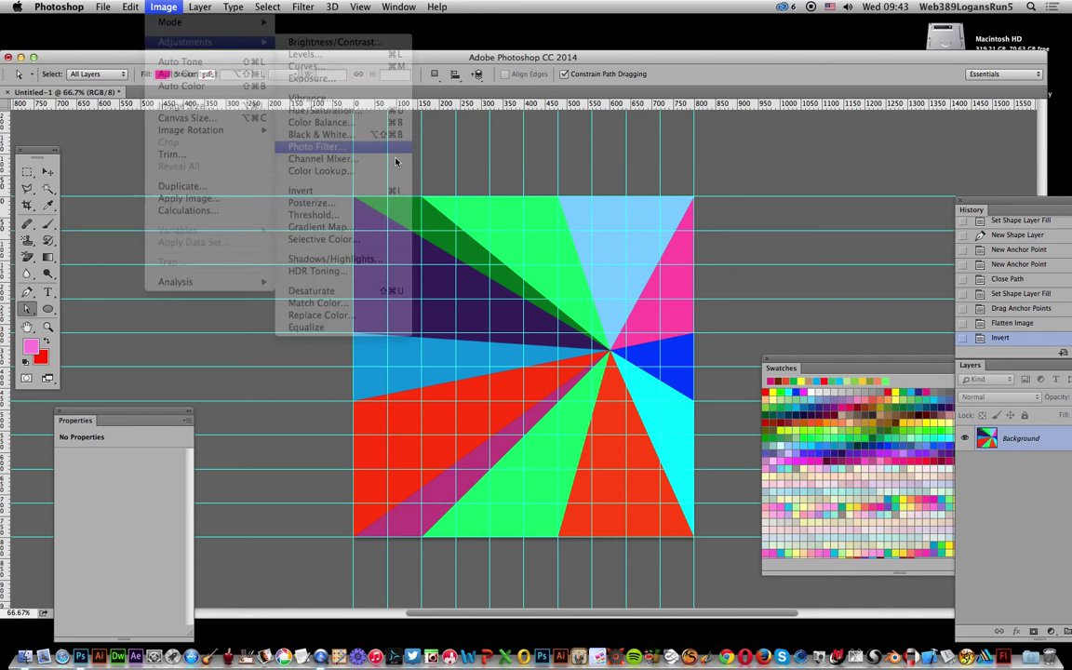
{"action": "left_click_drag", "start_coordinate": [441, 346], "coordinate": [510, 353]}
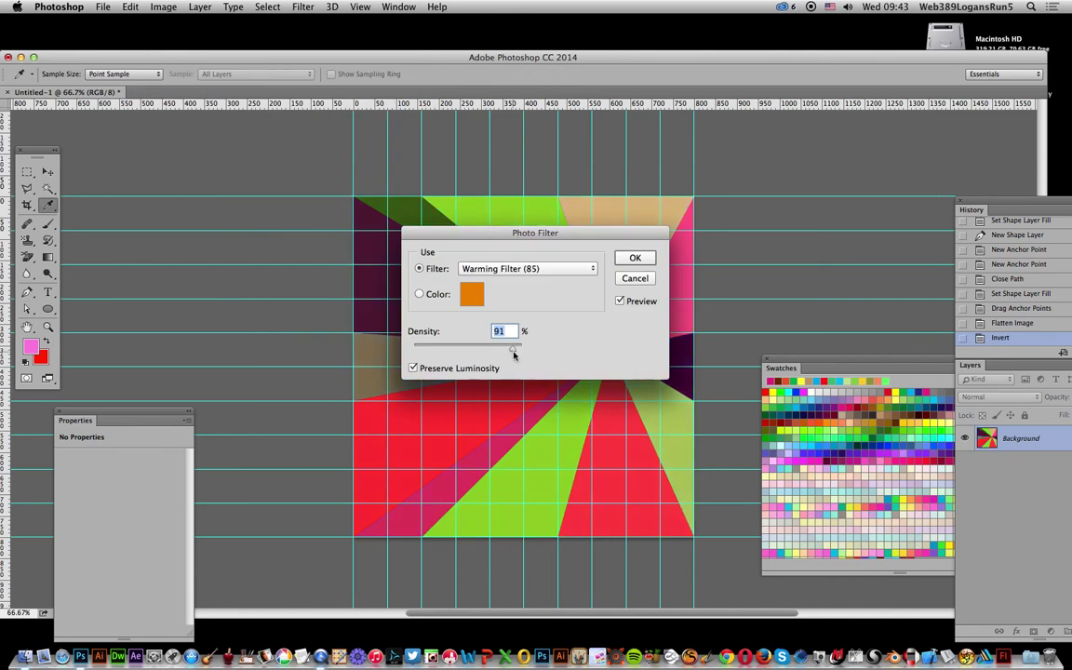
{"action": "left_click", "coordinate": [634, 257]}
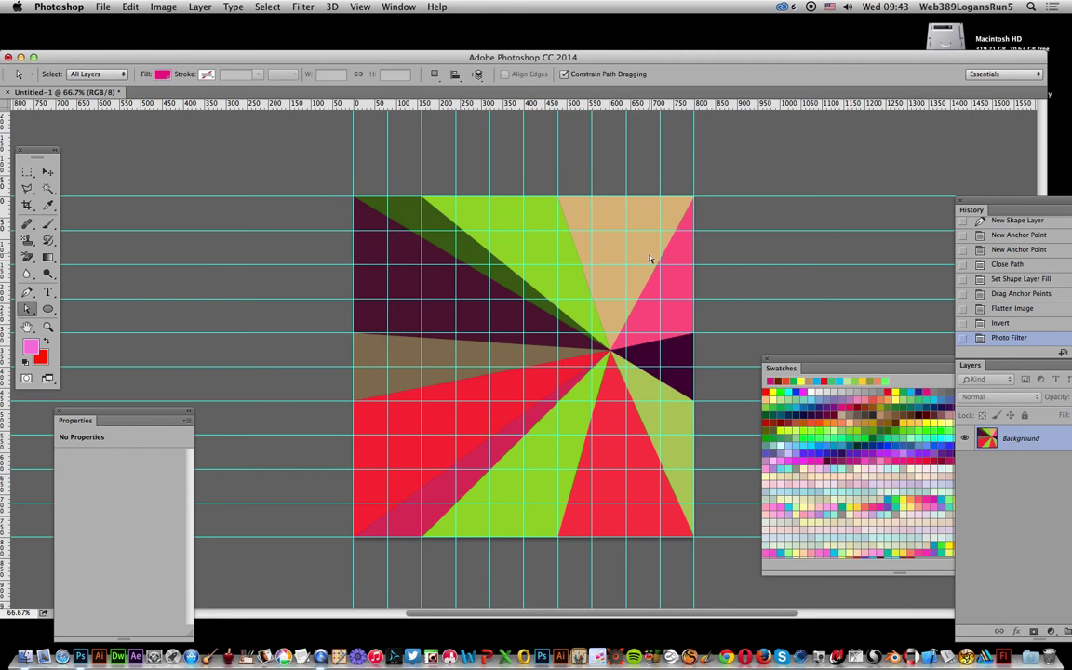
Define the warm-filtered version of the design as a pattern with the default name.
{"action": "left_click", "coordinate": [130, 6]}
{"action": "left_click", "coordinate": [163, 336]}
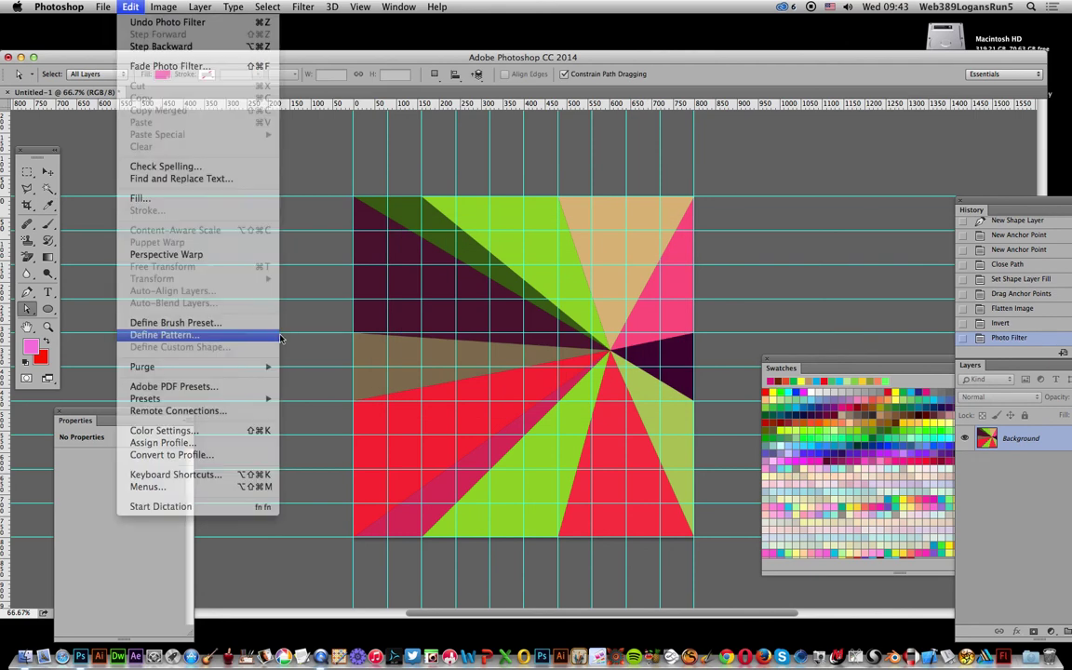
{"action": "key", "text": "Return"}
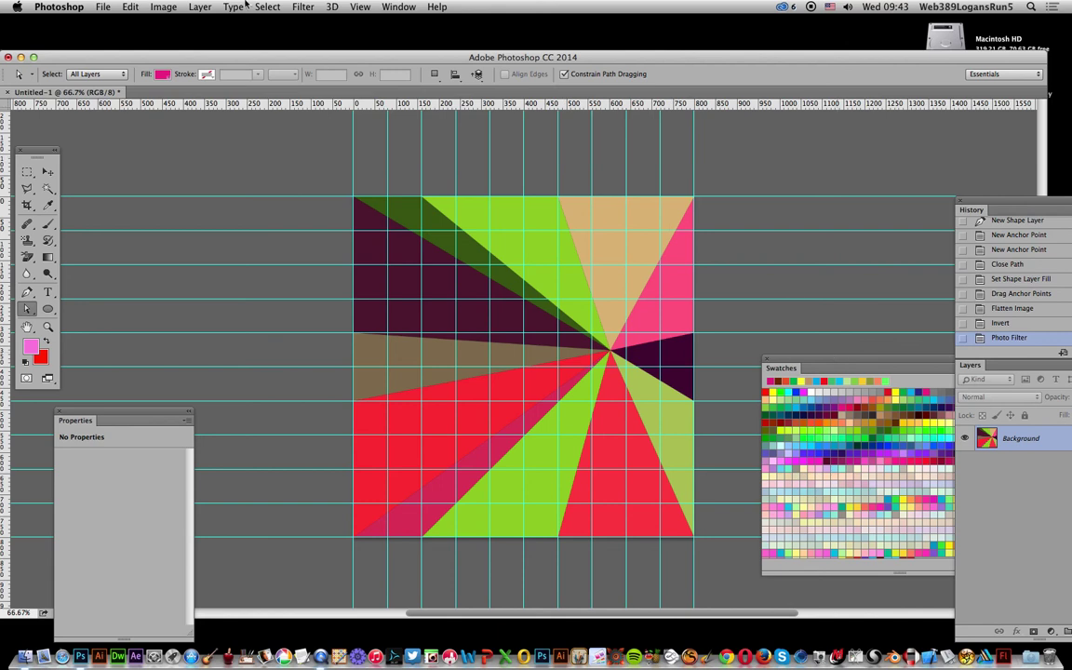
Duplicate the Background layer with the default name and rotate the copy 90° clockwise.
{"action": "left_click", "coordinate": [201, 8]}
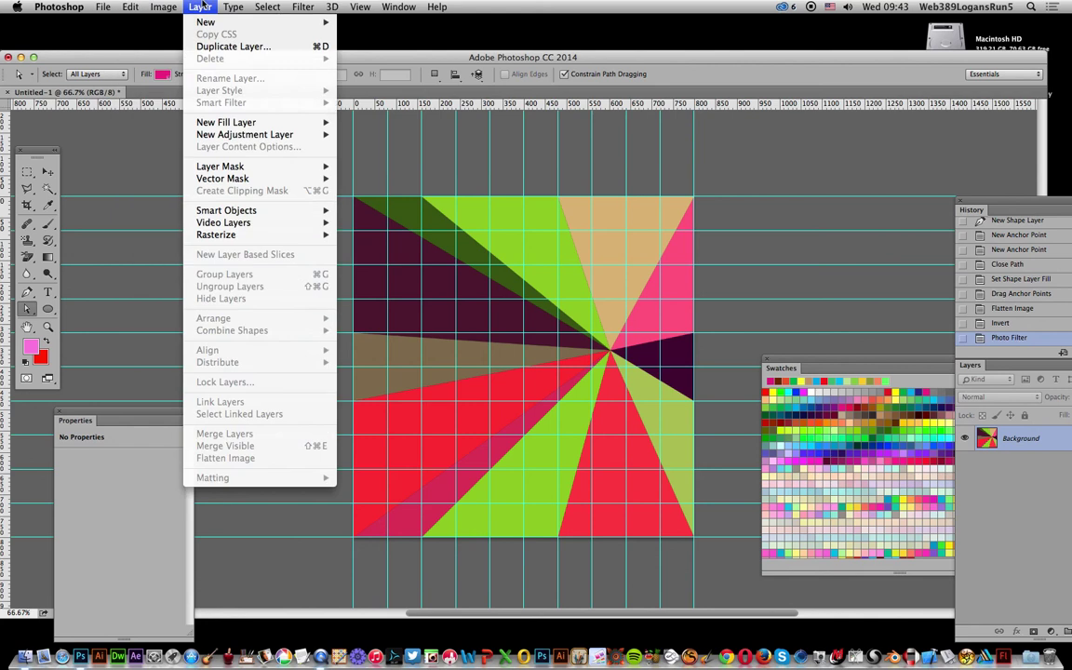
{"action": "left_click", "coordinate": [951, 265]}
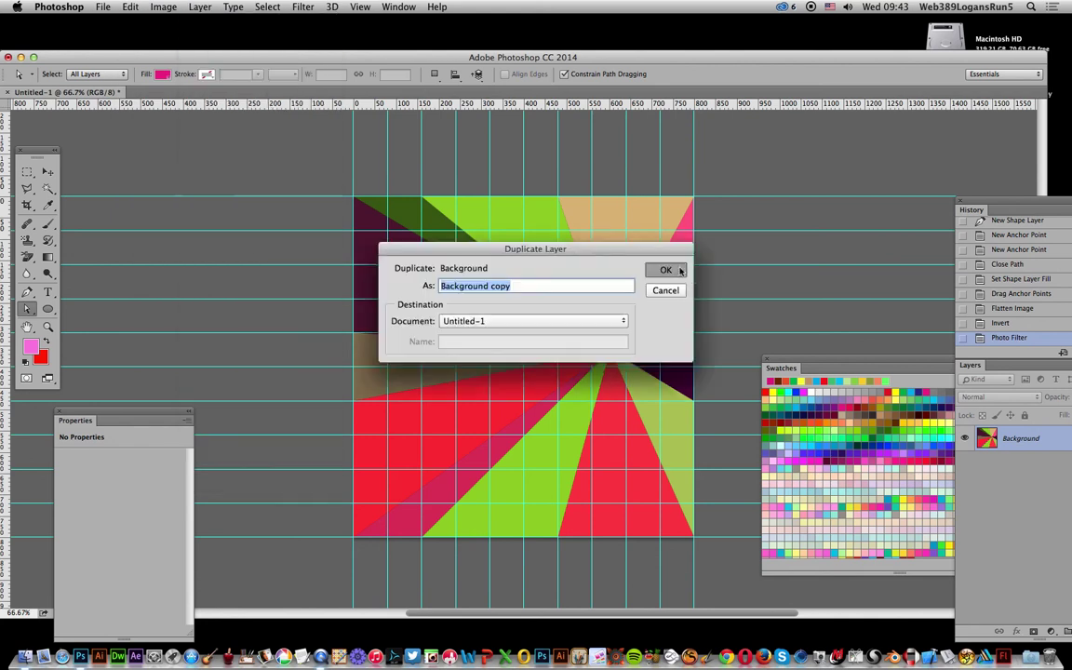
{"action": "key", "text": "Return"}
{"action": "left_click", "coordinate": [49, 172]}
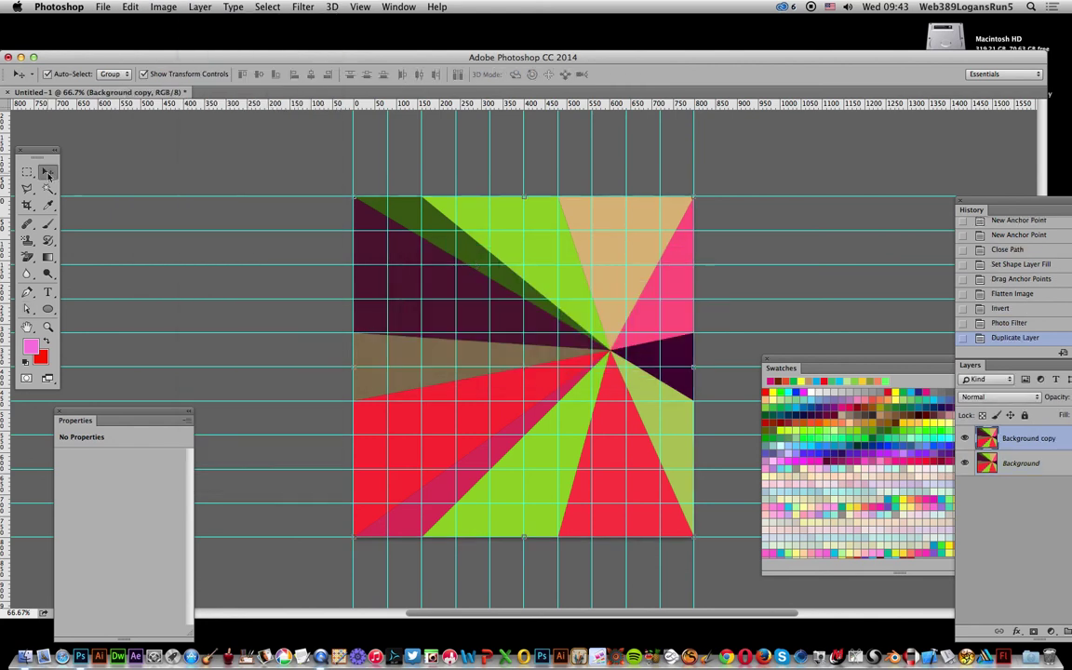
{"action": "left_click_drag", "start_coordinate": [706, 187], "coordinate": [795, 284]}
{"action": "key", "text": "Return"}
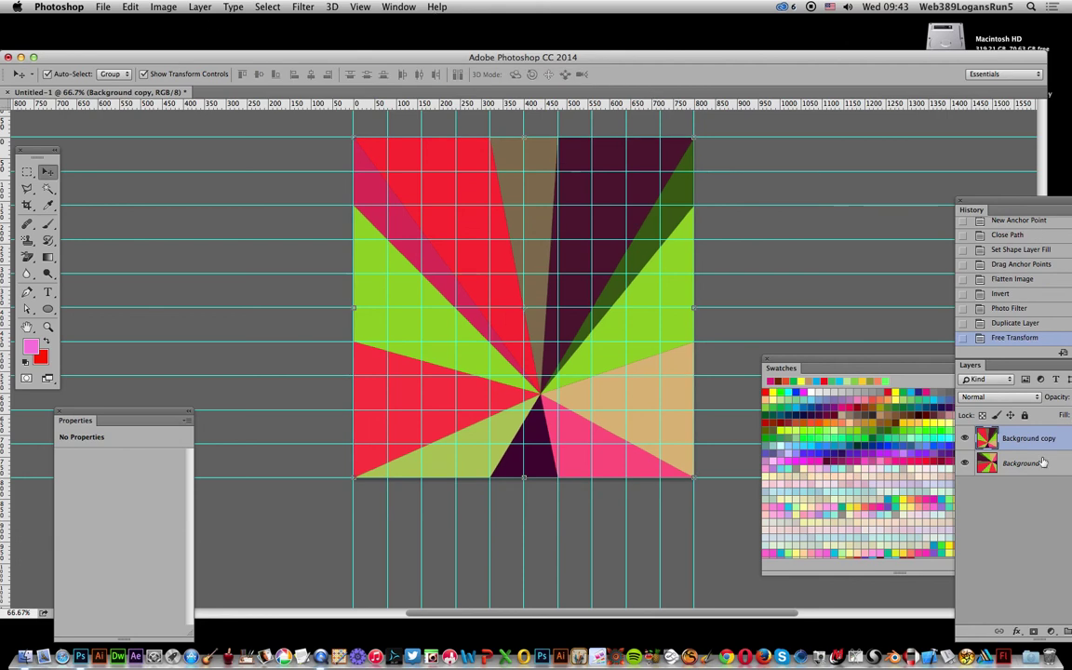
Try the Darken and Lighten blend modes on the rotated copy, and settle on Overlay.
{"action": "left_click", "coordinate": [988, 398]}
{"action": "left_click", "coordinate": [988, 421]}
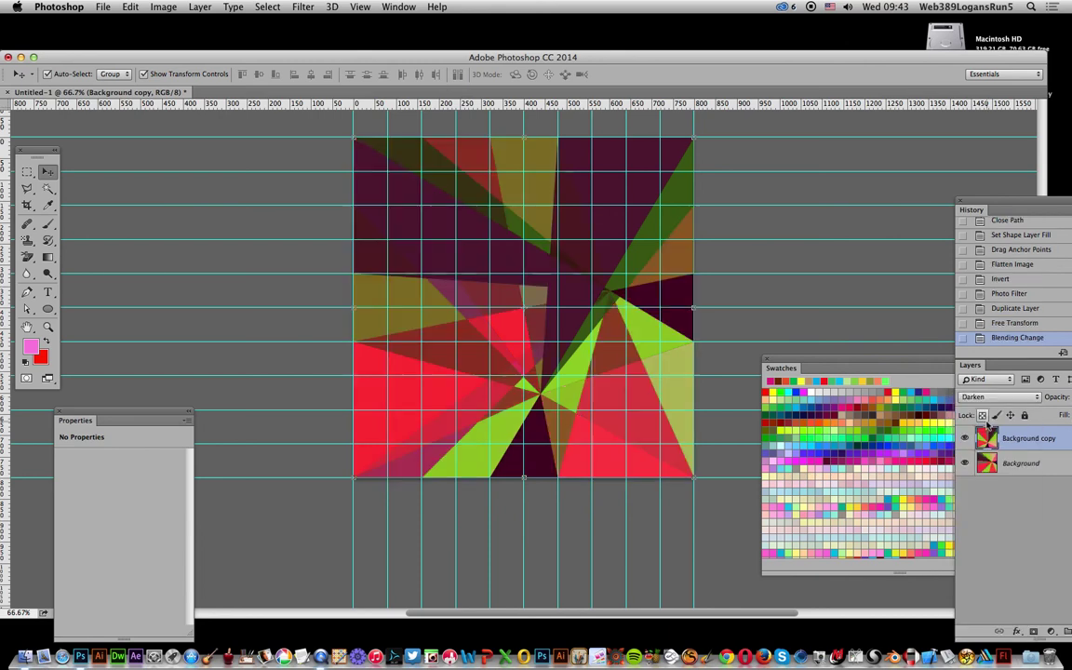
{"action": "left_click", "coordinate": [1009, 398]}
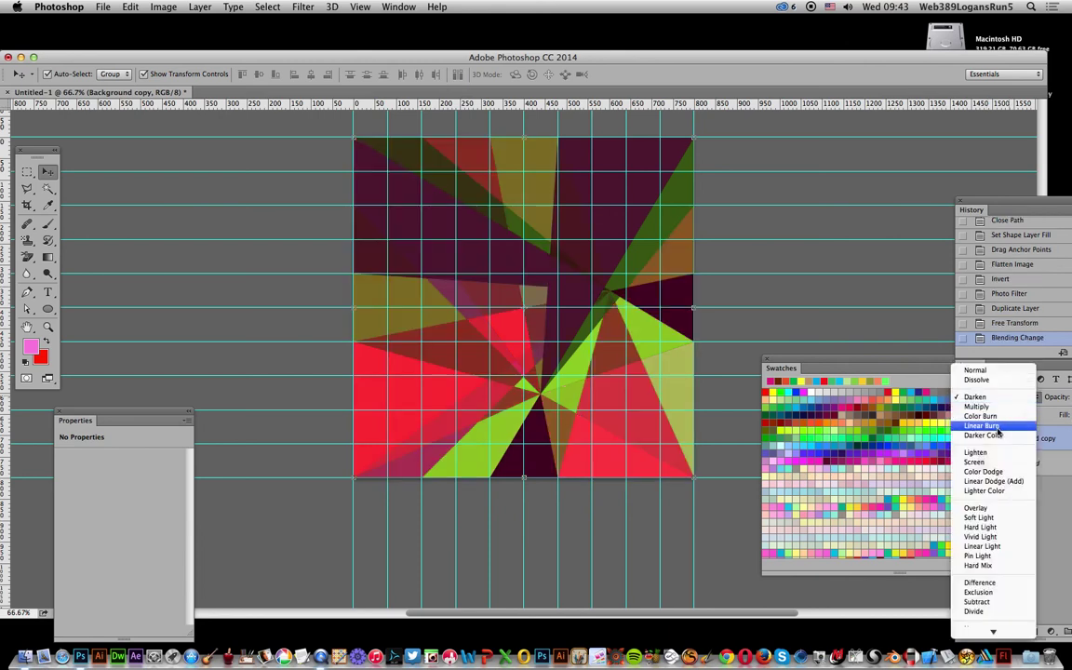
{"action": "left_click", "coordinate": [979, 453]}
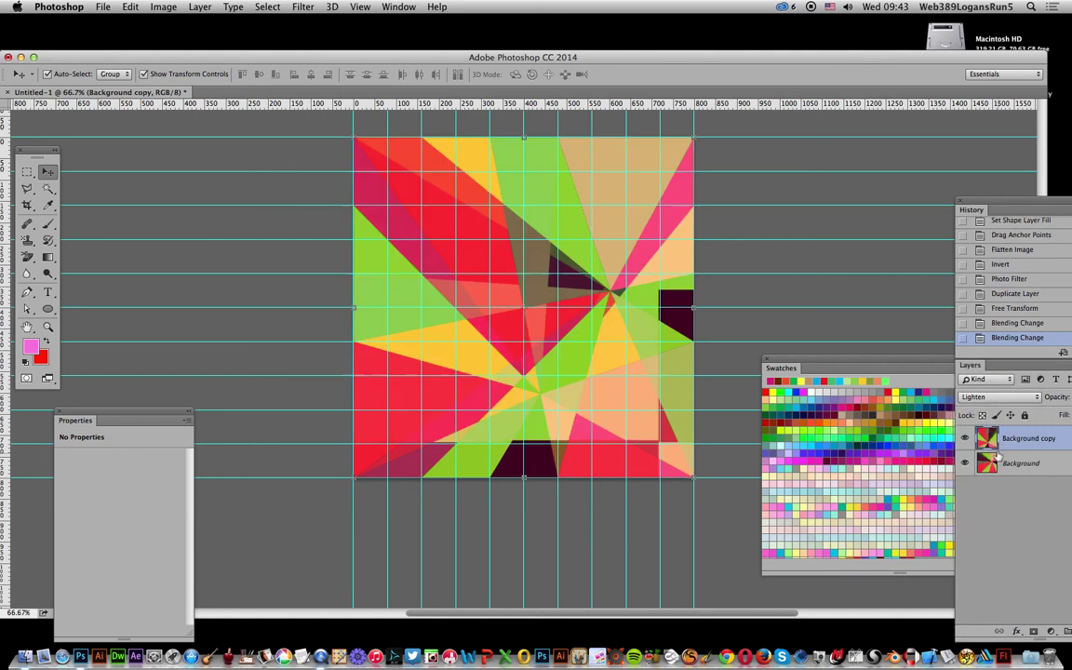
{"action": "left_click", "coordinate": [997, 397]}
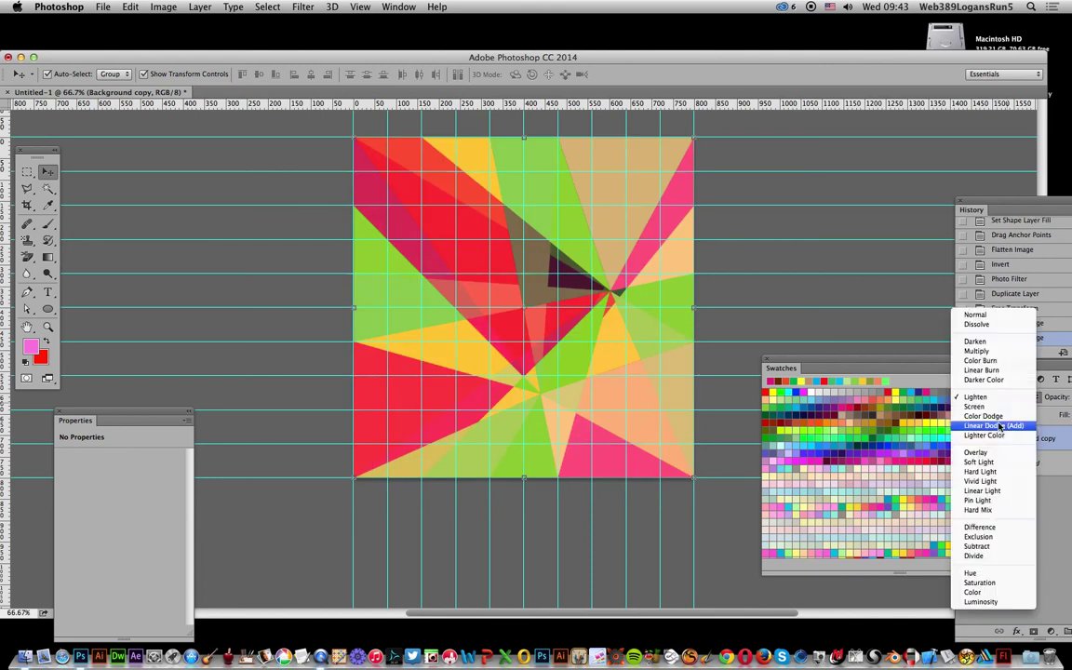
{"action": "left_click", "coordinate": [1003, 444]}
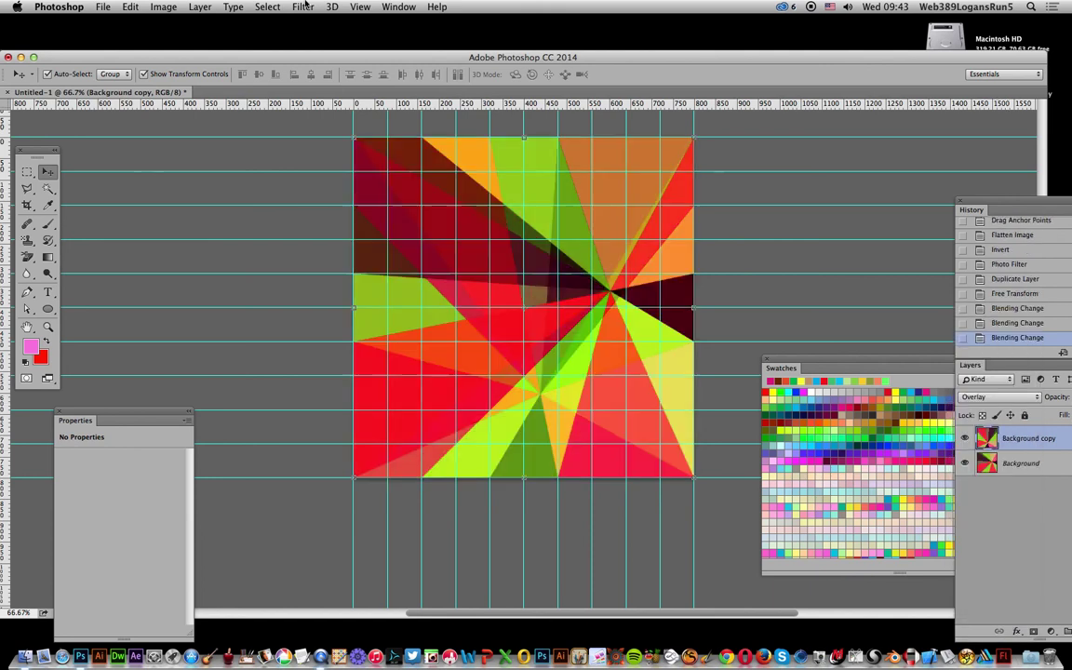
Flatten the overlaid layers and define the blended design as a pattern with the default name.
{"action": "left_click", "coordinate": [200, 6]}
{"action": "left_click", "coordinate": [225, 458]}
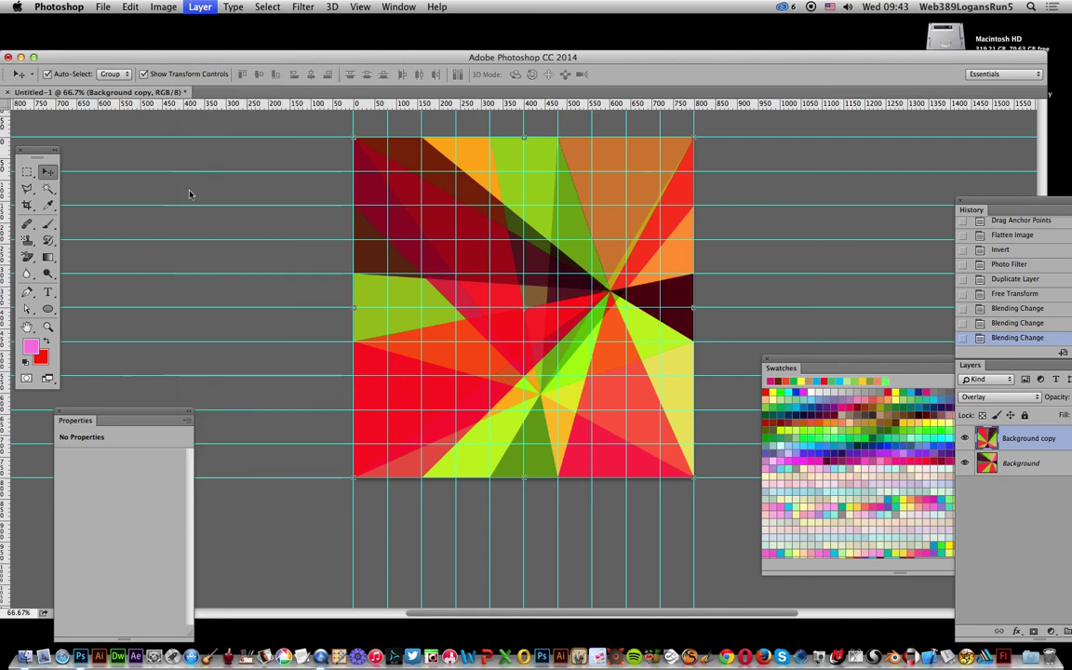
{"action": "left_click", "coordinate": [130, 6]}
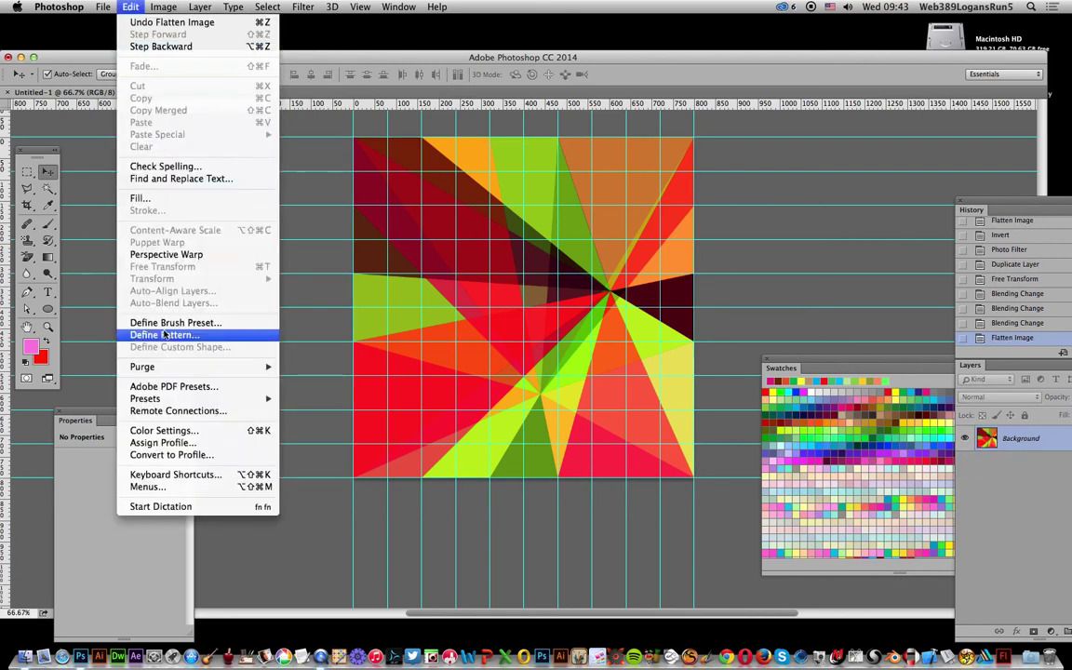
{"action": "left_click", "coordinate": [705, 298]}
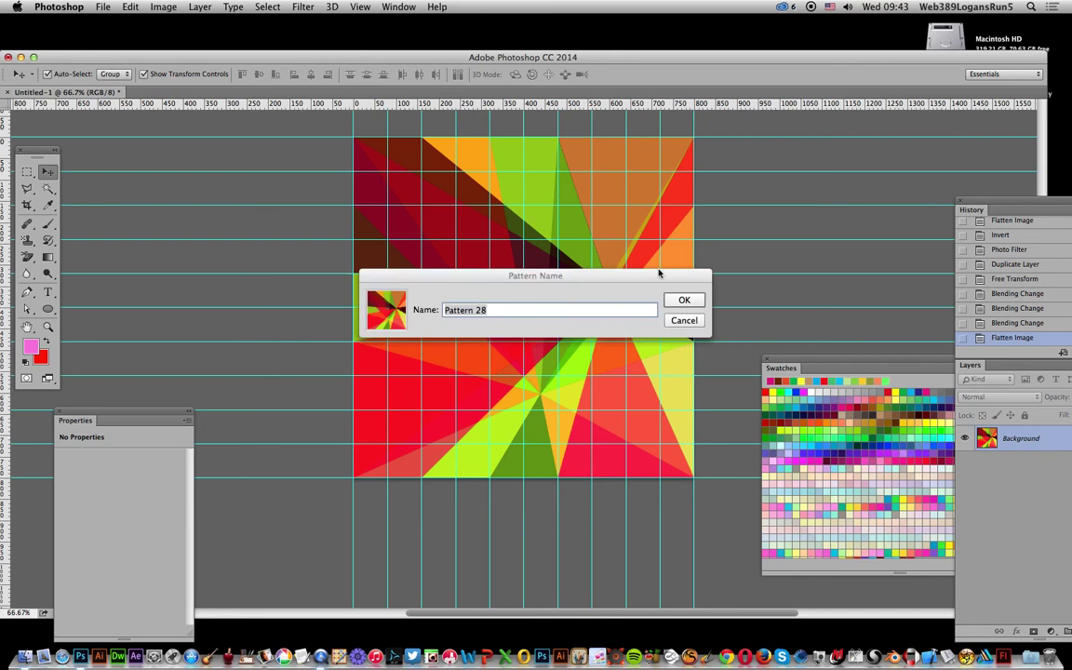
{"action": "left_click", "coordinate": [620, 272]}
{"action": "left_click", "coordinate": [163, 7]}
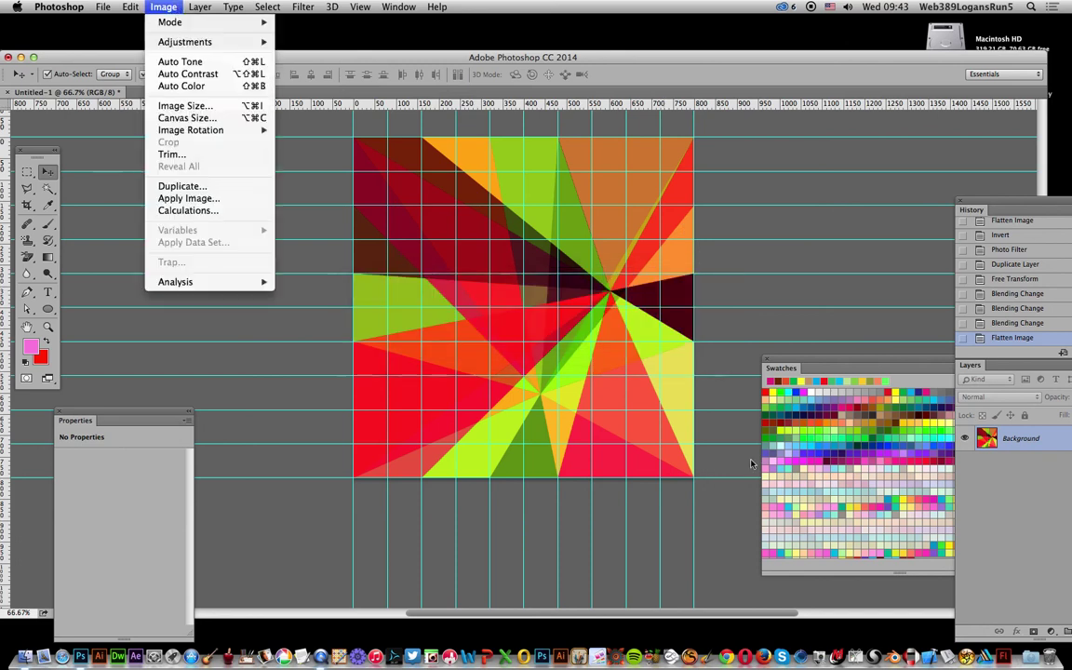
{"action": "left_click", "coordinate": [653, 196]}
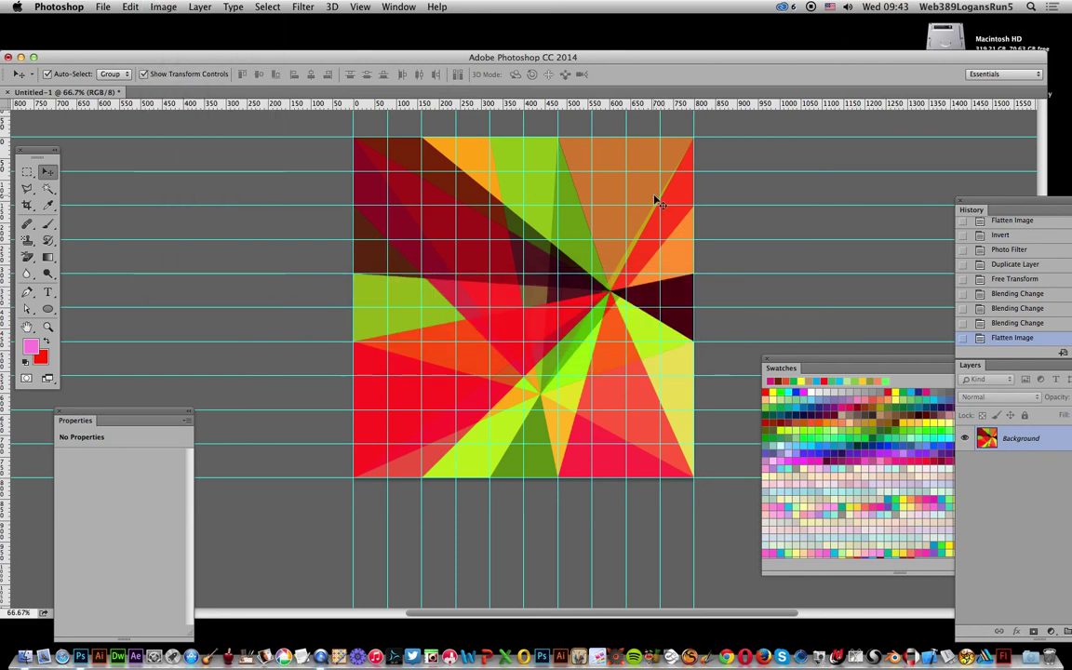